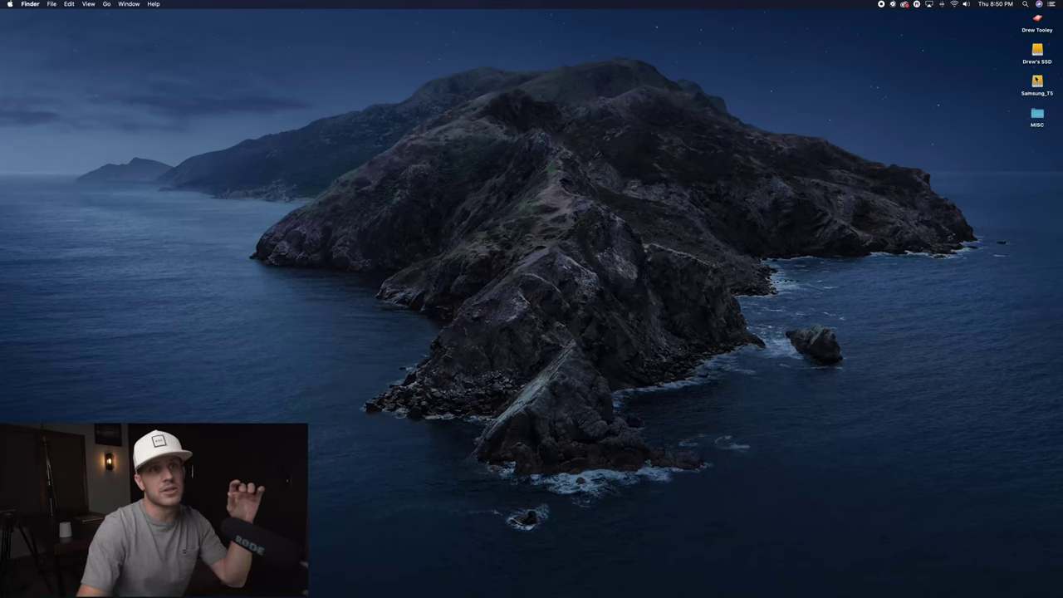
Step: Open the Samsung_T5 drive and its Scott Ice Climb folder, stepping back to the drive once
{"action": "double_click", "coordinate": [1036, 80]}
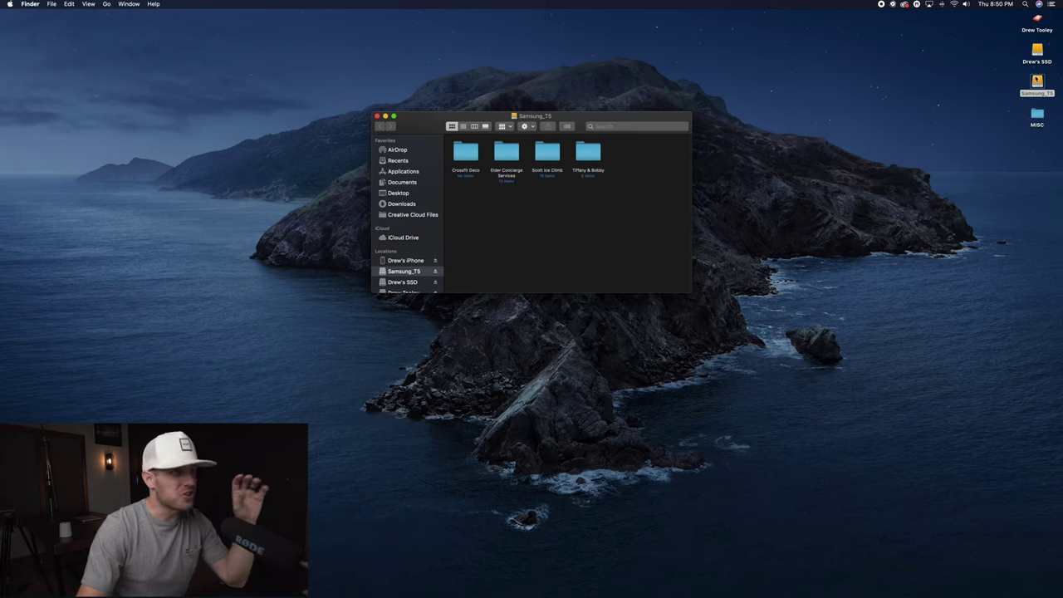
{"action": "double_click", "coordinate": [547, 151]}
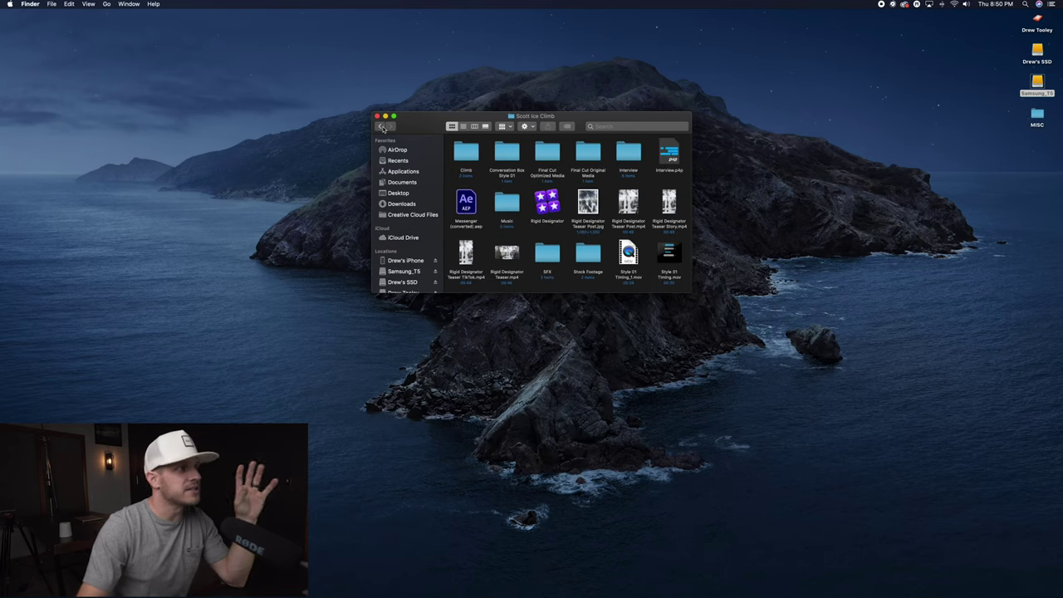
{"action": "left_click", "coordinate": [382, 127]}
{"action": "double_click", "coordinate": [547, 152]}
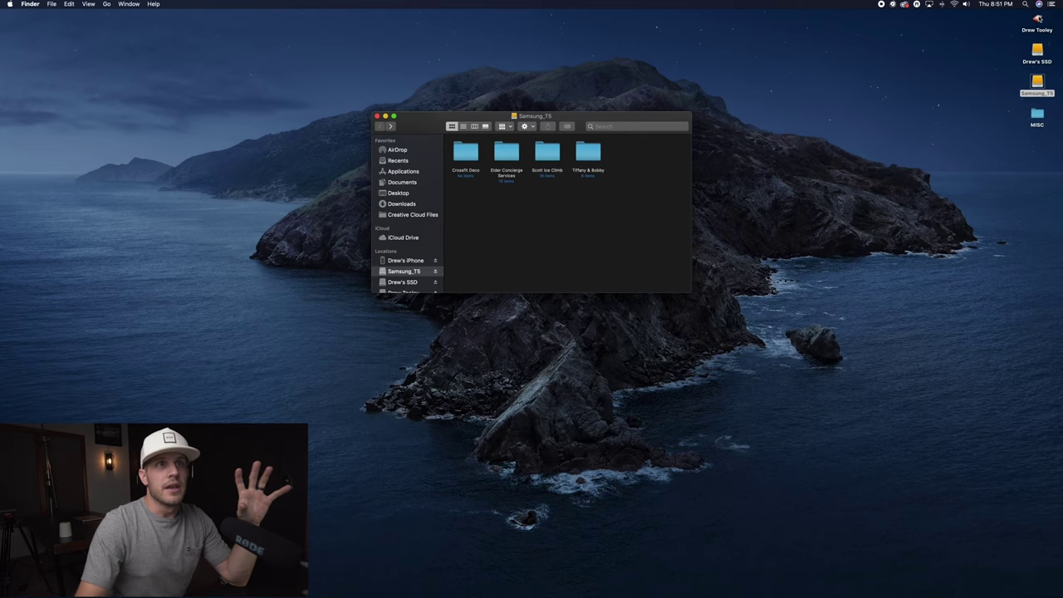
Step: Go to Drew Tooley > File structure and show 1. Video in its own window, placed lower
{"action": "double_click", "coordinate": [1037, 18]}
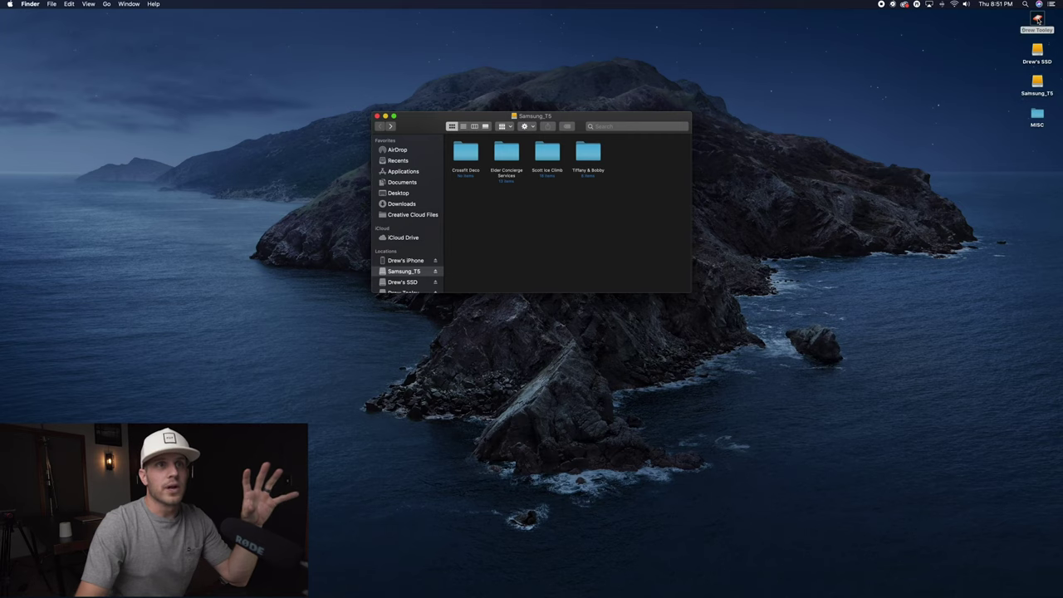
{"action": "left_click", "coordinate": [512, 167]}
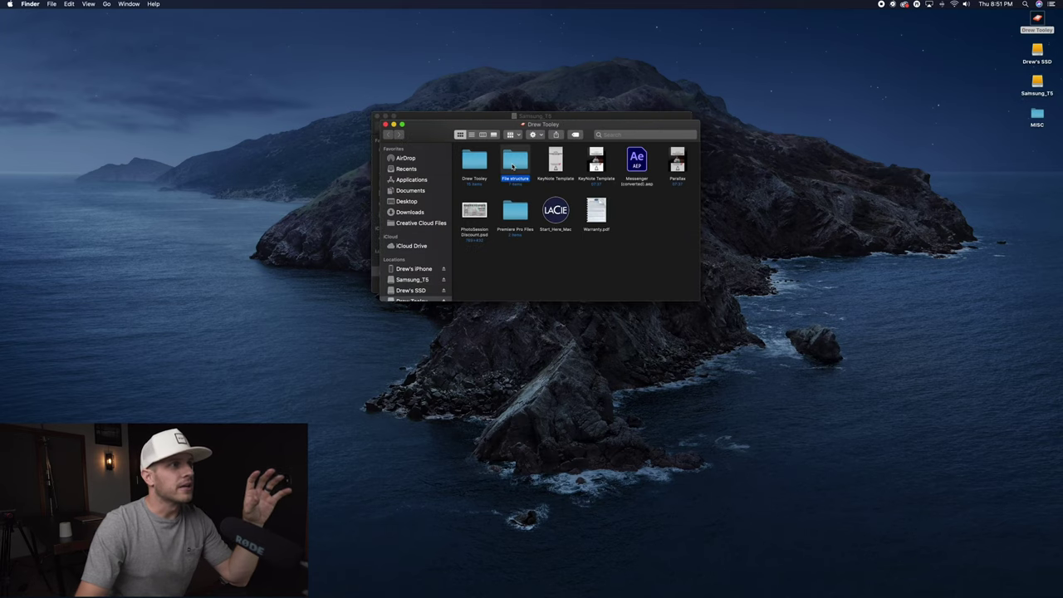
{"action": "double_click", "coordinate": [512, 165]}
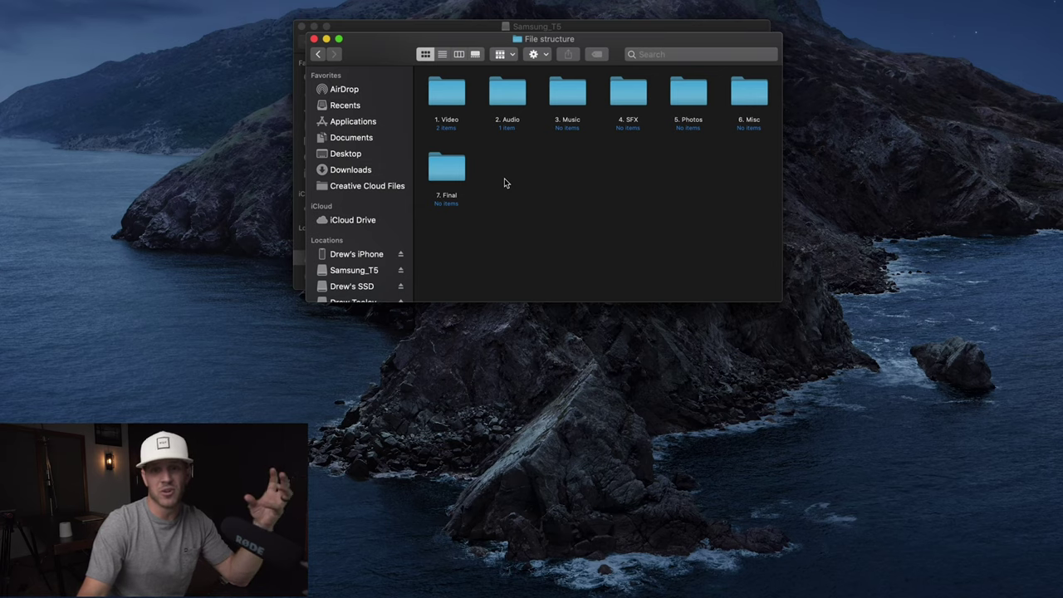
{"action": "double_click", "coordinate": [464, 100]}
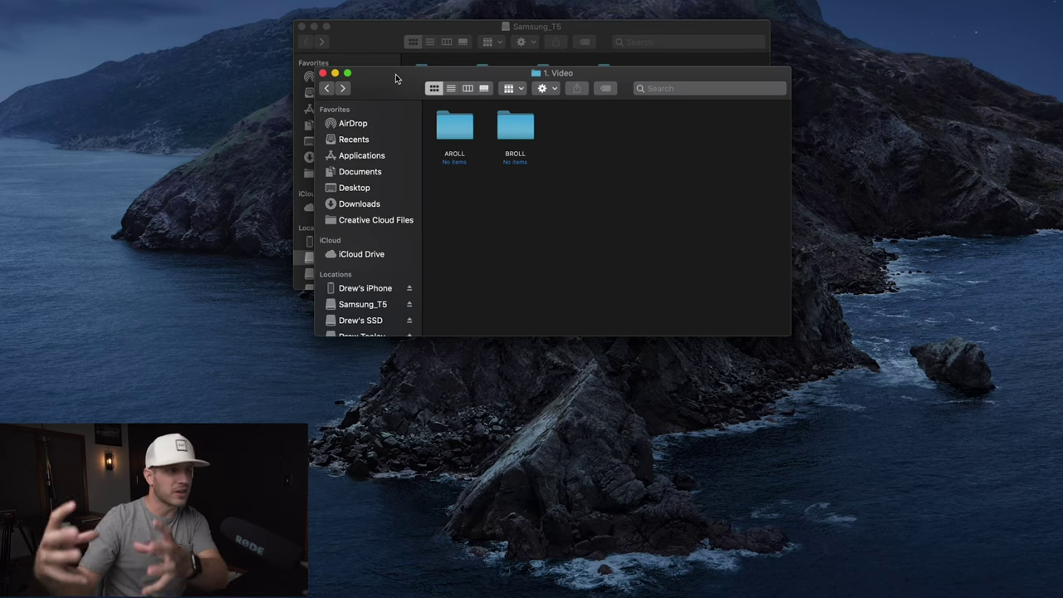
{"action": "left_click_drag", "start_coordinate": [395, 78], "coordinate": [388, 214]}
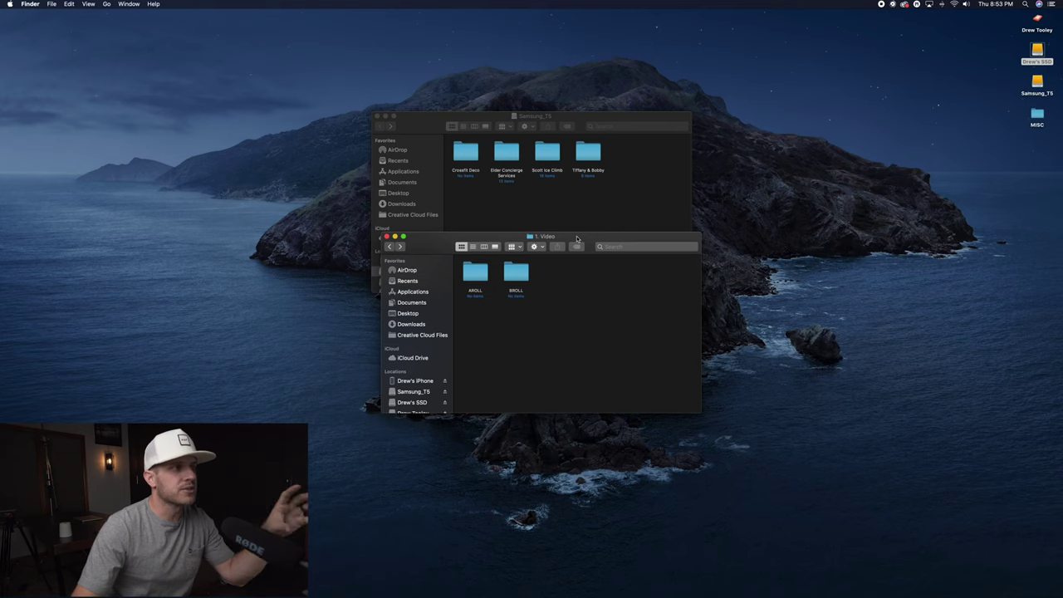
Step: Look inside 1. Video and the empty AROLL, then select all seven numbered template folders
{"action": "double_click", "coordinate": [554, 163]}
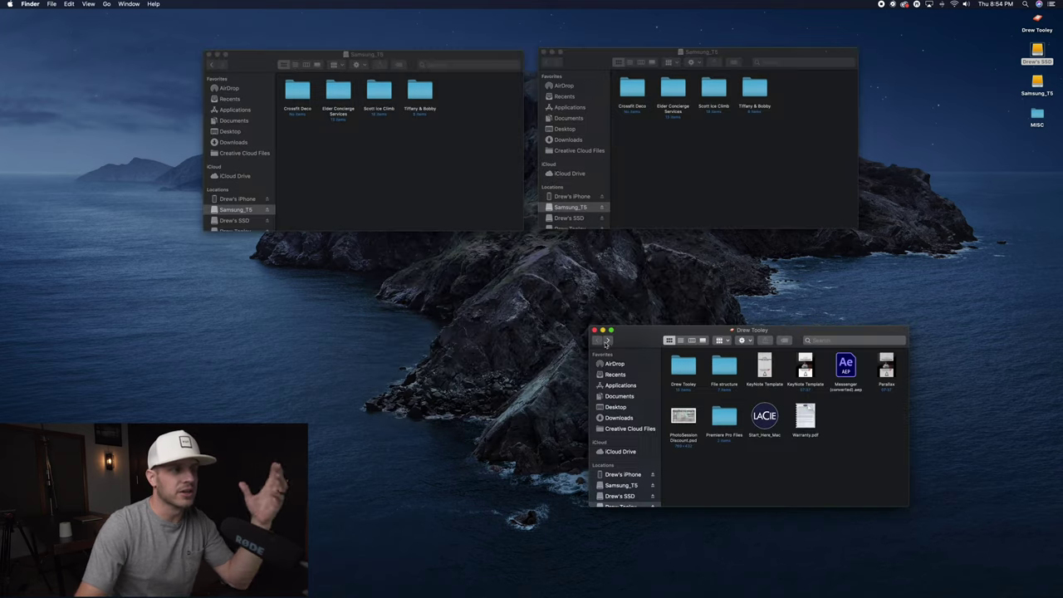
{"action": "left_click", "coordinate": [608, 340]}
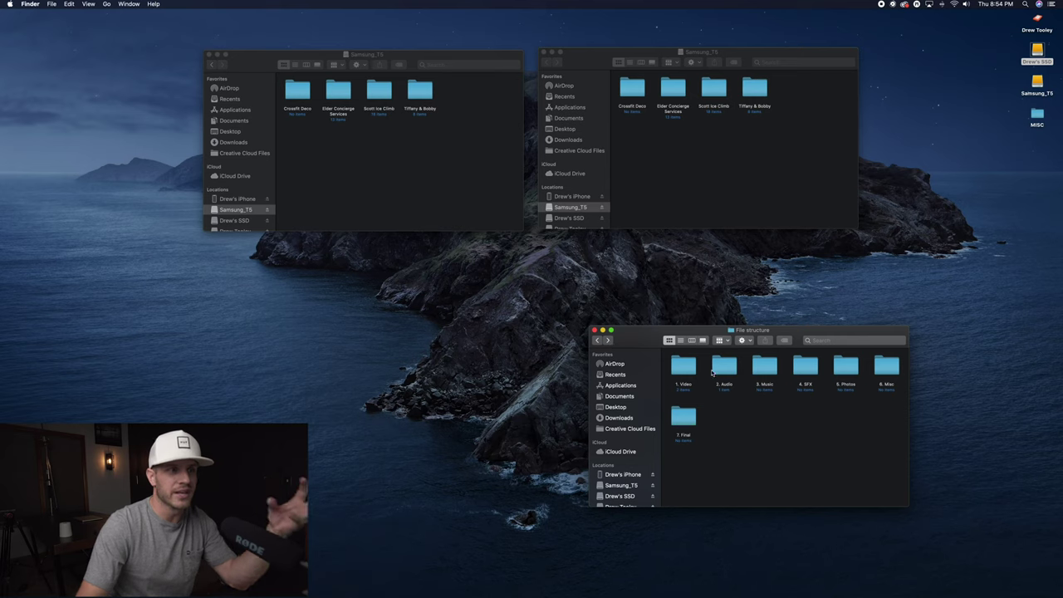
{"action": "double_click", "coordinate": [692, 375]}
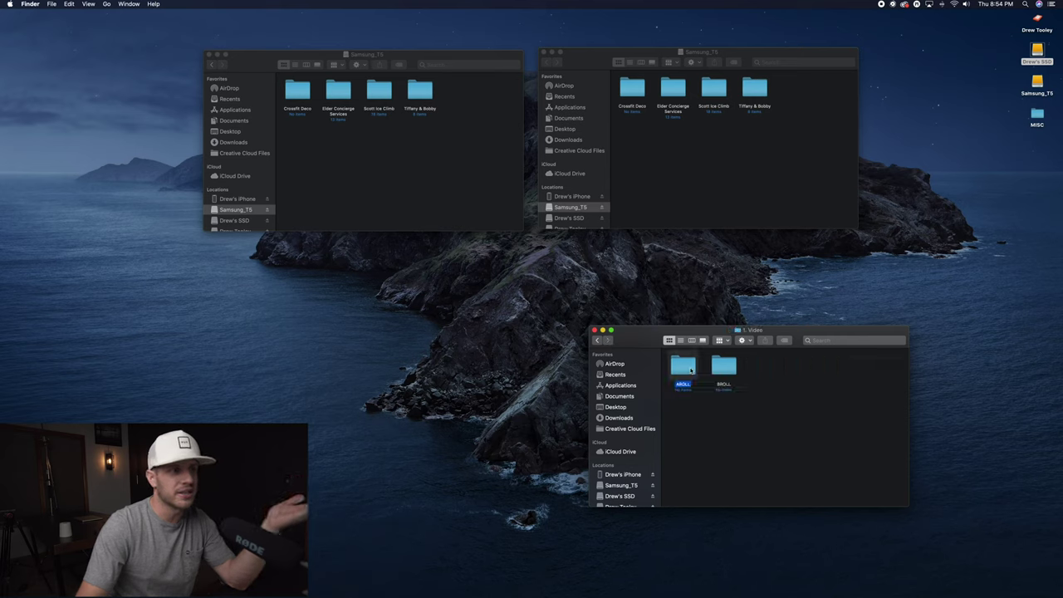
{"action": "double_click", "coordinate": [686, 371]}
{"action": "left_click", "coordinate": [599, 341]}
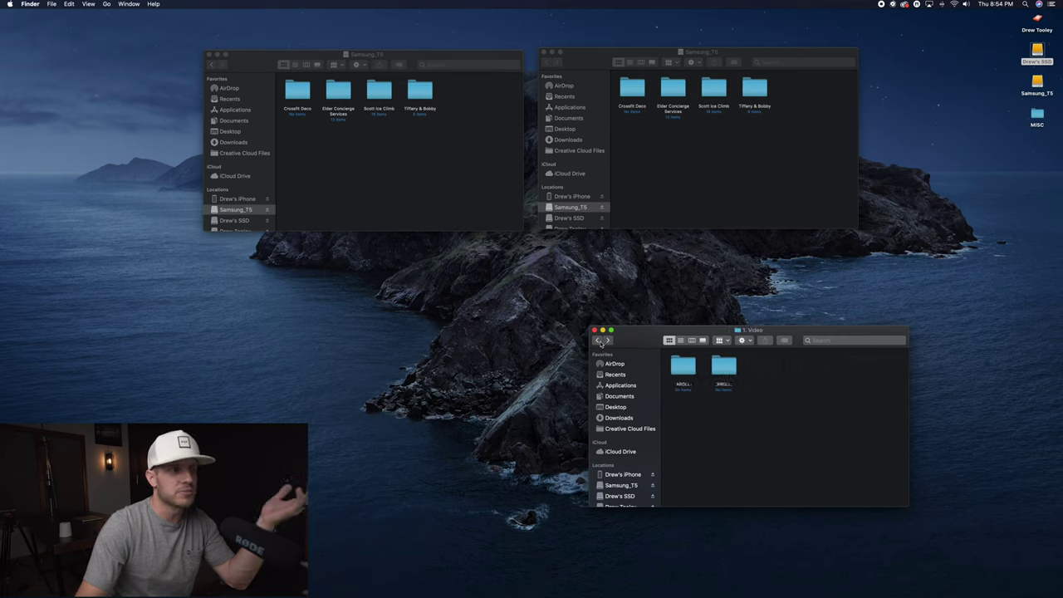
{"action": "left_click", "coordinate": [598, 341]}
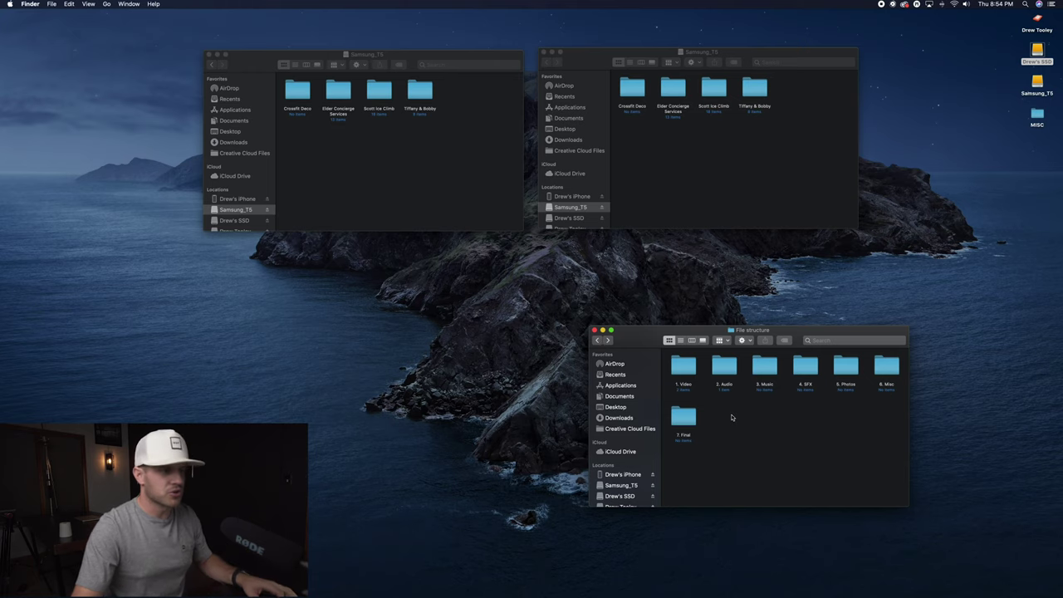
{"action": "key", "text": "super+a"}
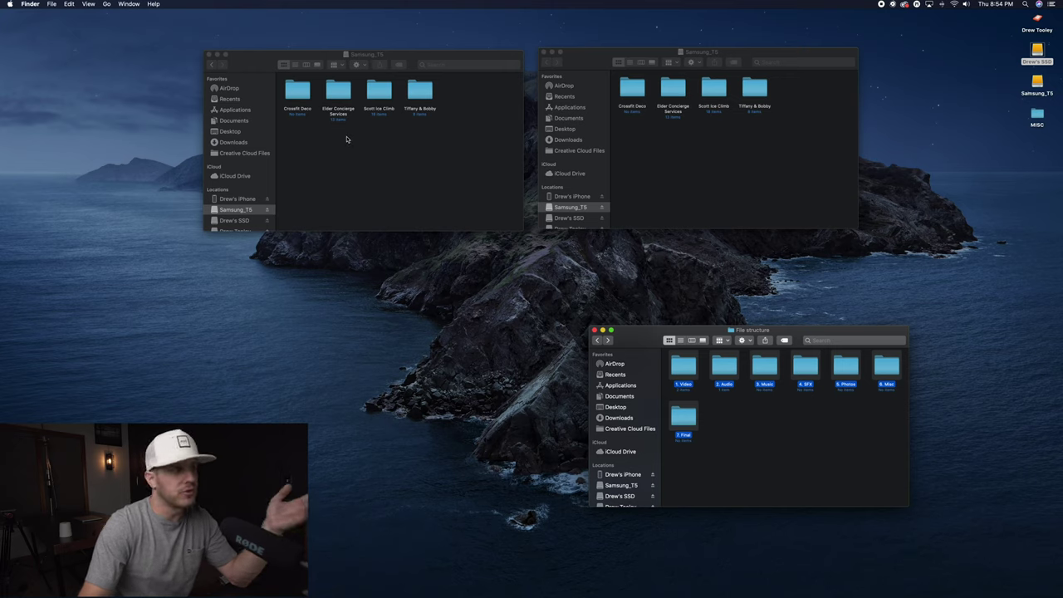
Step: Open the Scott Ice Climb folder and sort its contents by Kind
{"action": "double_click", "coordinate": [379, 91]}
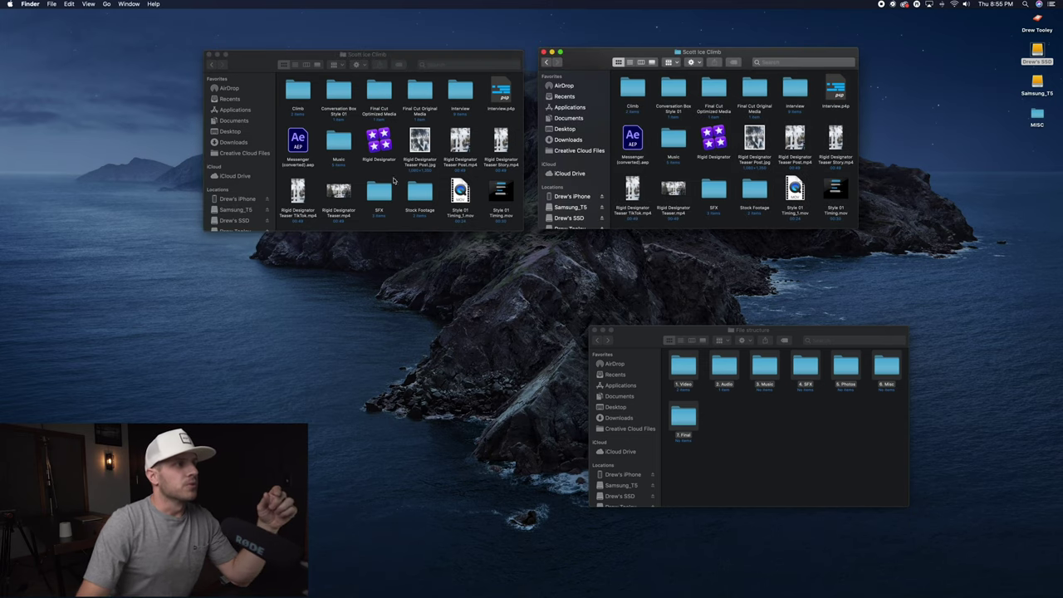
{"action": "right_click", "coordinate": [400, 178]}
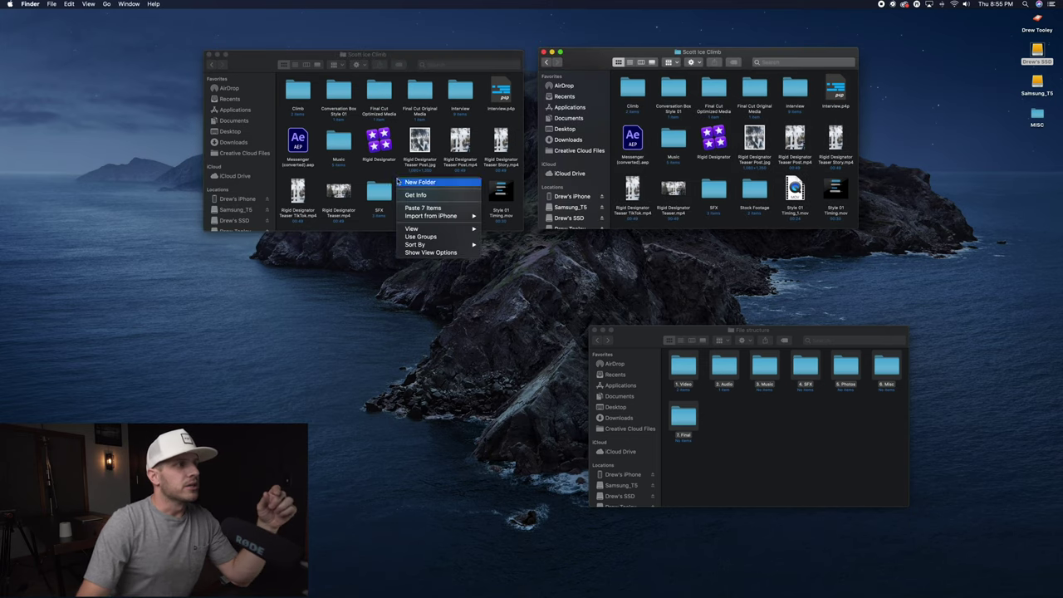
{"action": "mouse_move", "coordinate": [441, 246]}
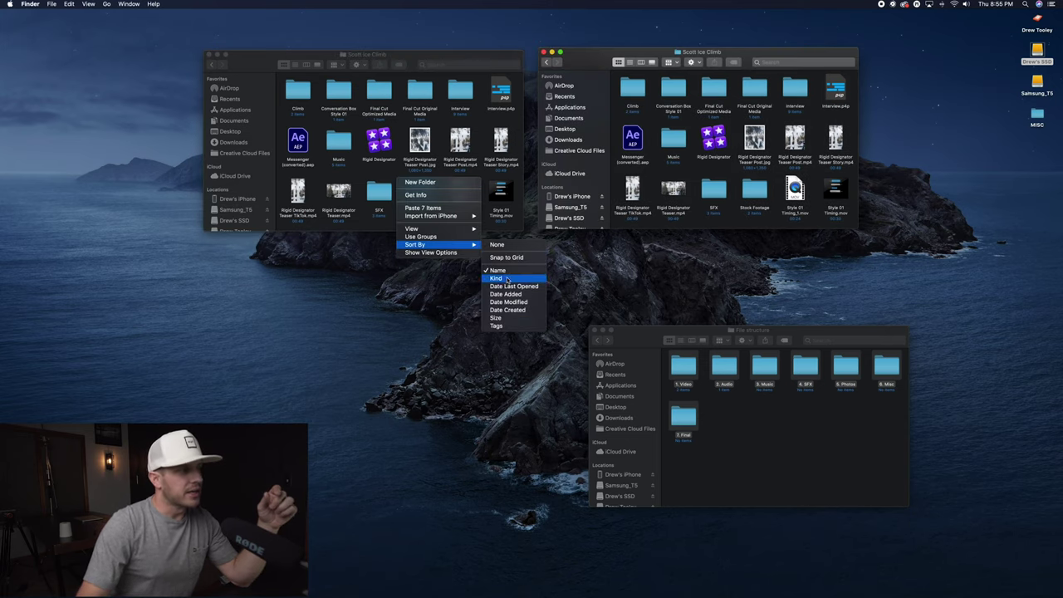
{"action": "left_click", "coordinate": [507, 280]}
Step: Paste the seven numbered template folders into Scott Ice Climb with nothing selected
{"action": "left_click", "coordinate": [360, 91]}
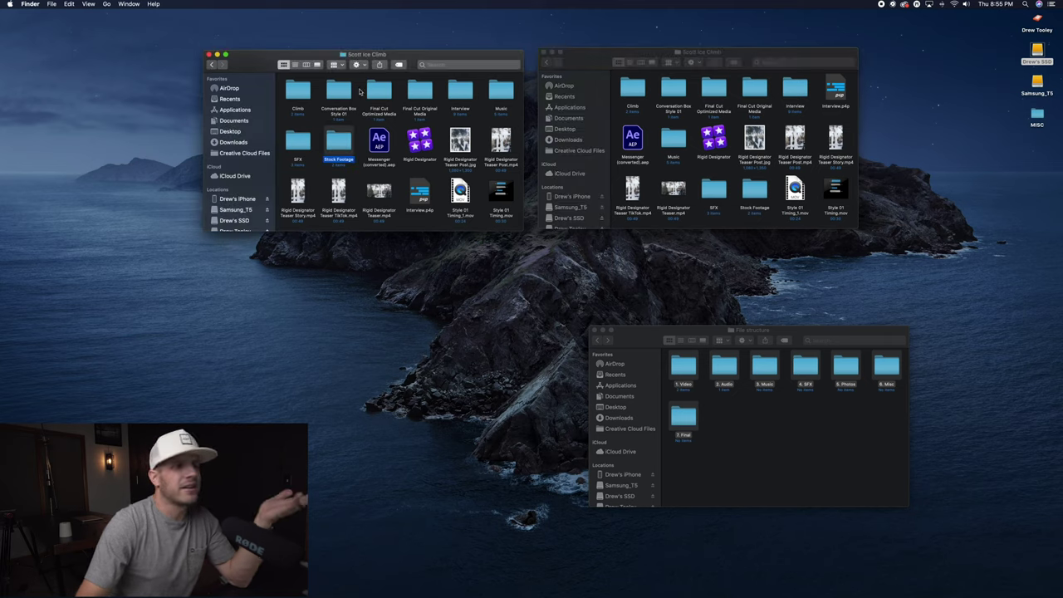
{"action": "left_click", "coordinate": [362, 143]}
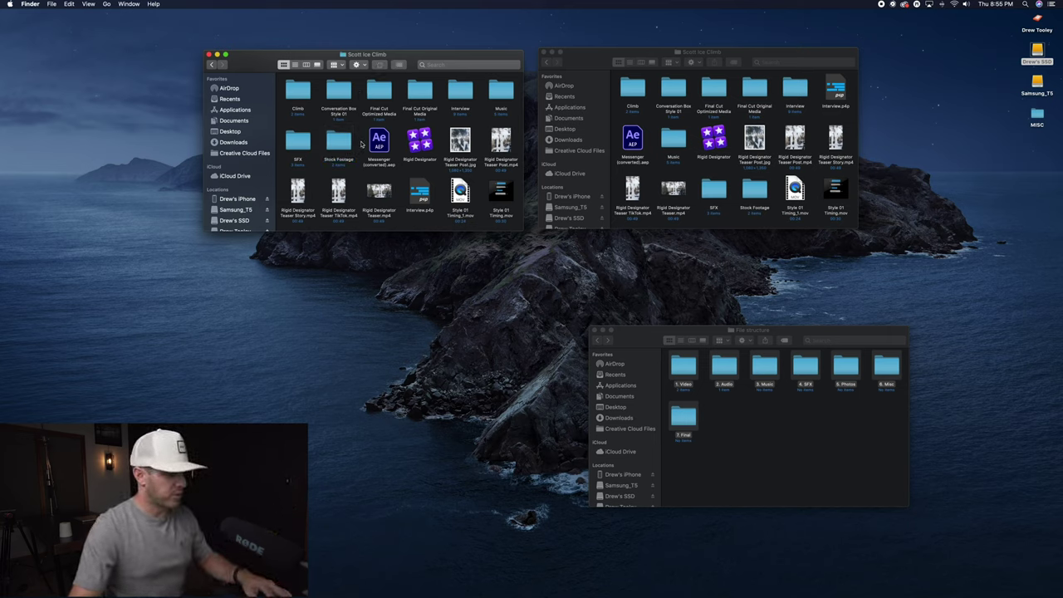
{"action": "key", "text": "super+v"}
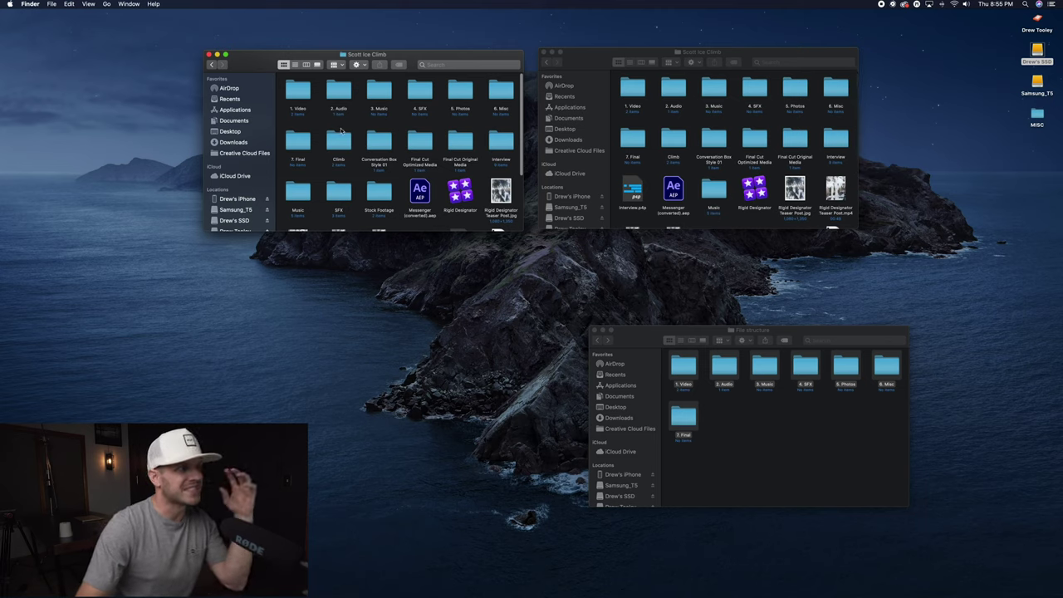
Step: Move all the DJI photos from Climb > Photo into the Scott Ice Climb project folder
{"action": "left_click", "coordinate": [673, 143]}
{"action": "double_click", "coordinate": [674, 143]}
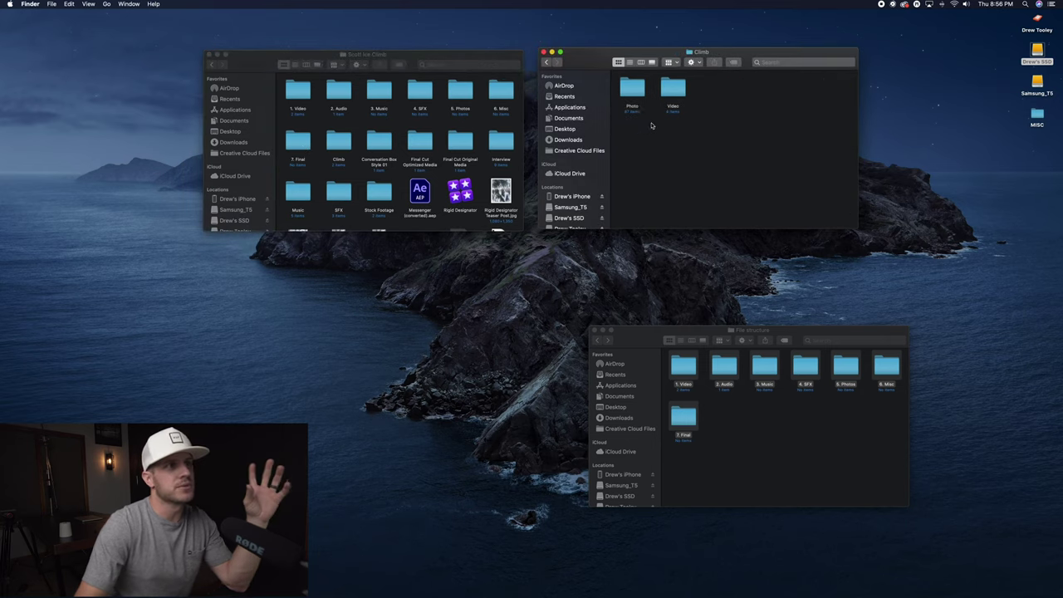
{"action": "double_click", "coordinate": [636, 97]}
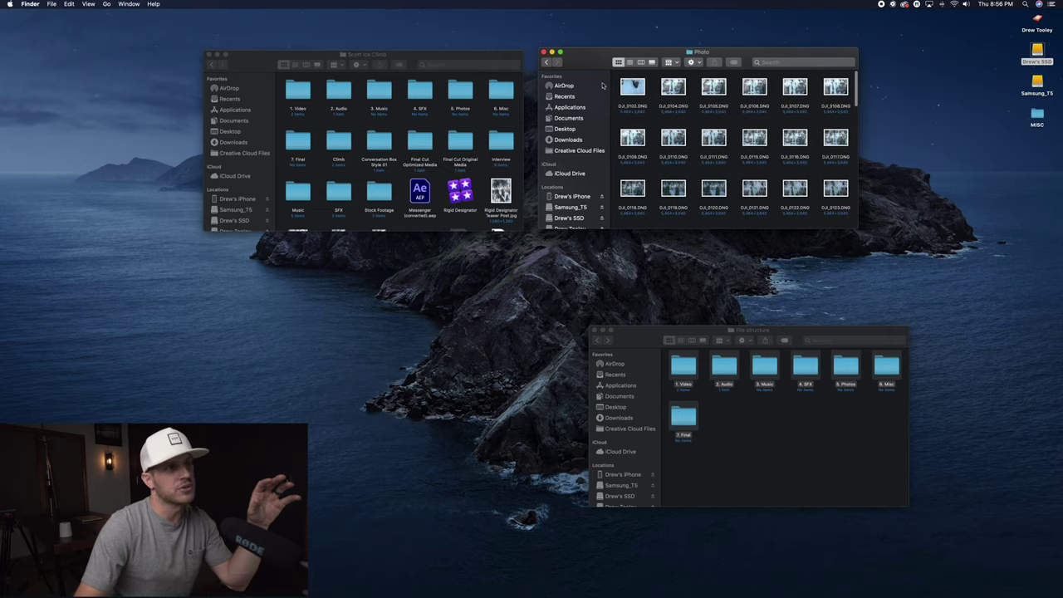
{"action": "left_click", "coordinate": [555, 64]}
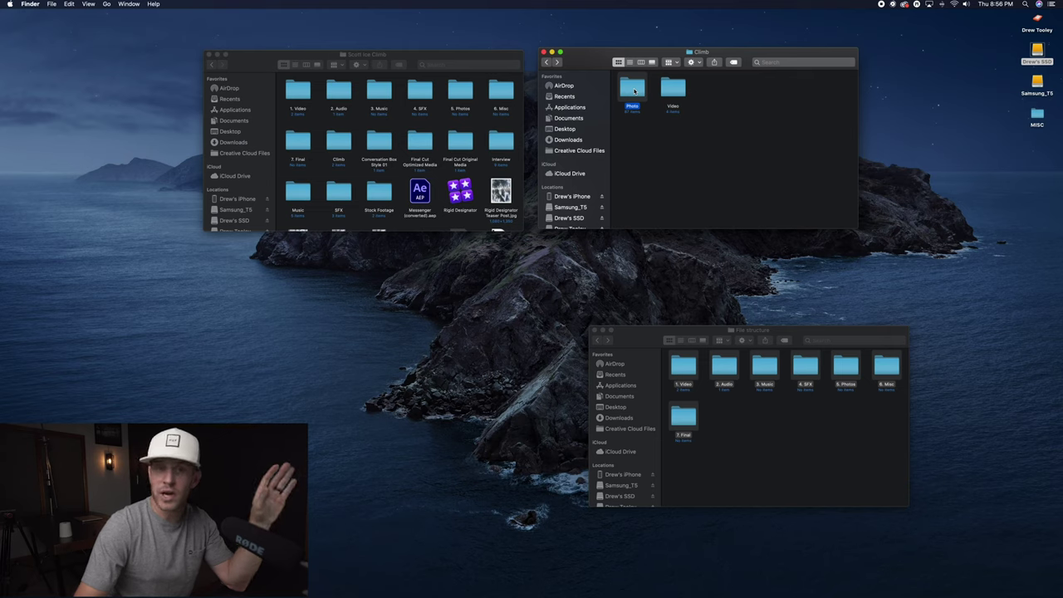
{"action": "double_click", "coordinate": [633, 91]}
{"action": "key", "text": "super+a"}
{"action": "left_click_drag", "start_coordinate": [634, 91], "coordinate": [454, 94]}
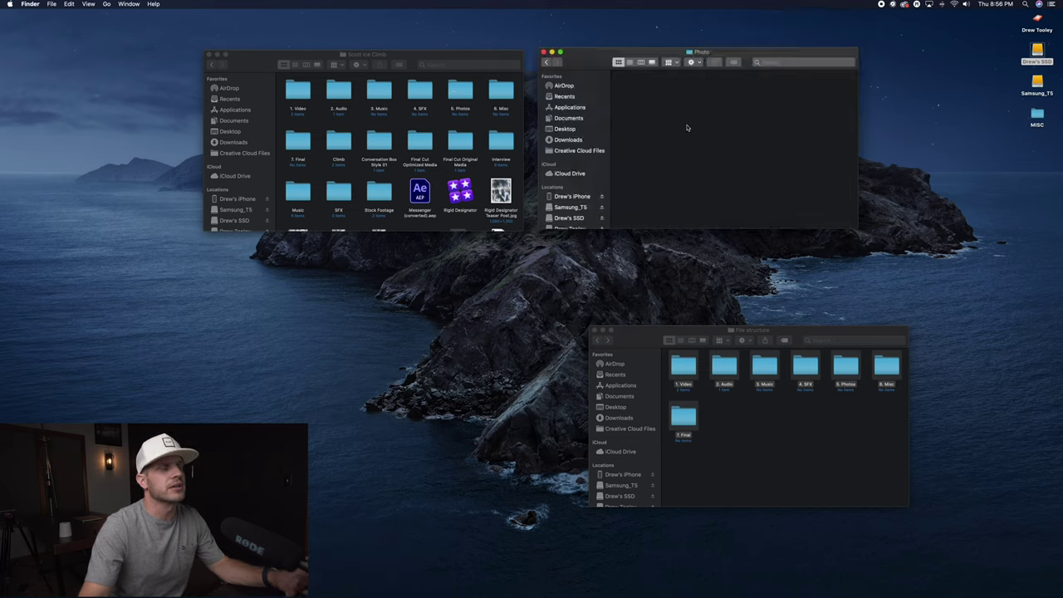
Step: Open the Climb Video's Holden footage folder beside the project's 1. Video folder
{"action": "key", "text": "super+bracketleft"}
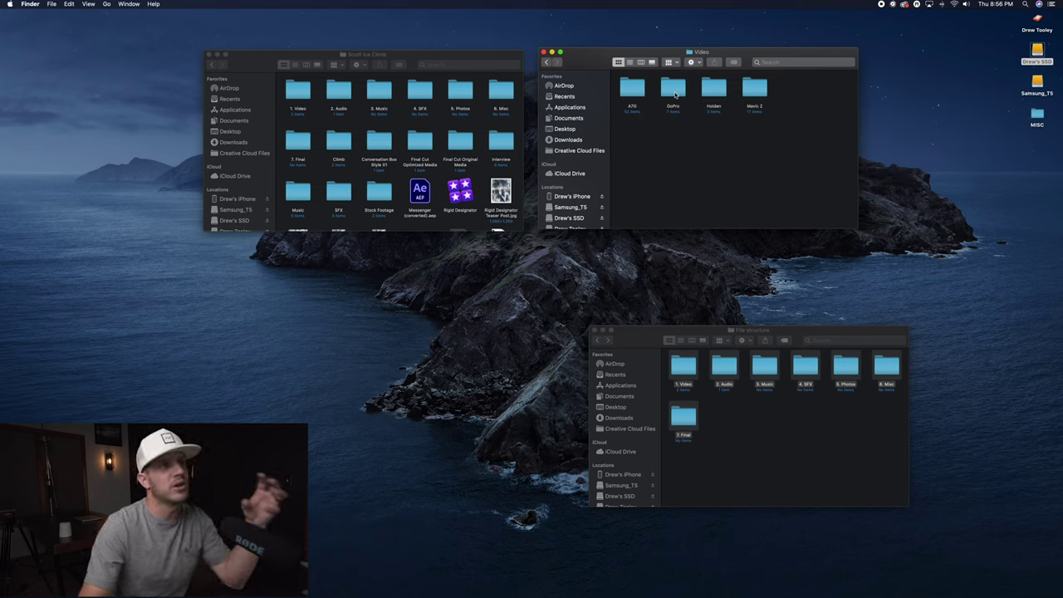
{"action": "double_click", "coordinate": [710, 91]}
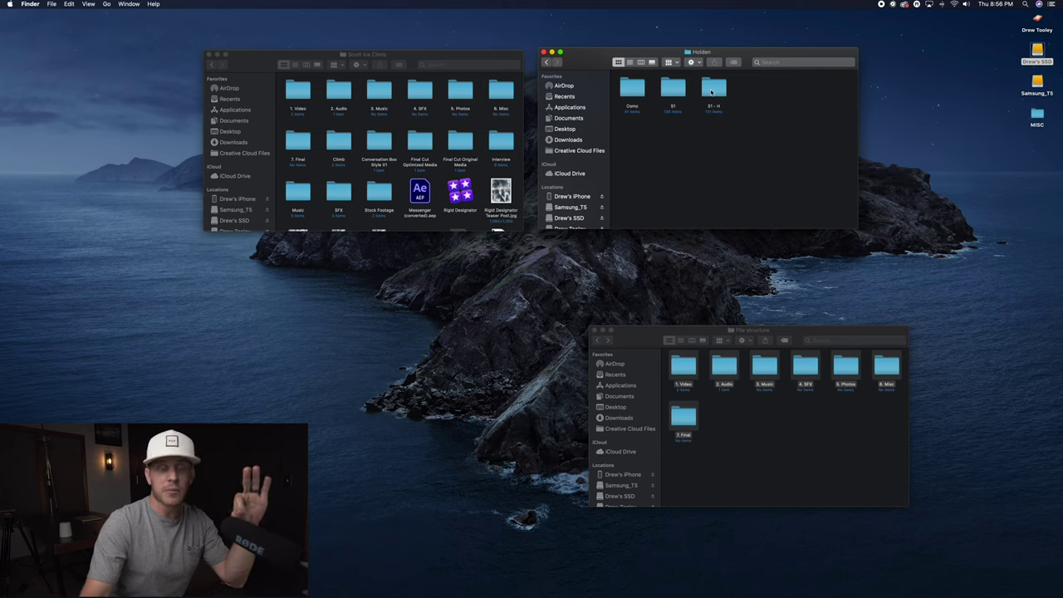
{"action": "double_click", "coordinate": [297, 91]}
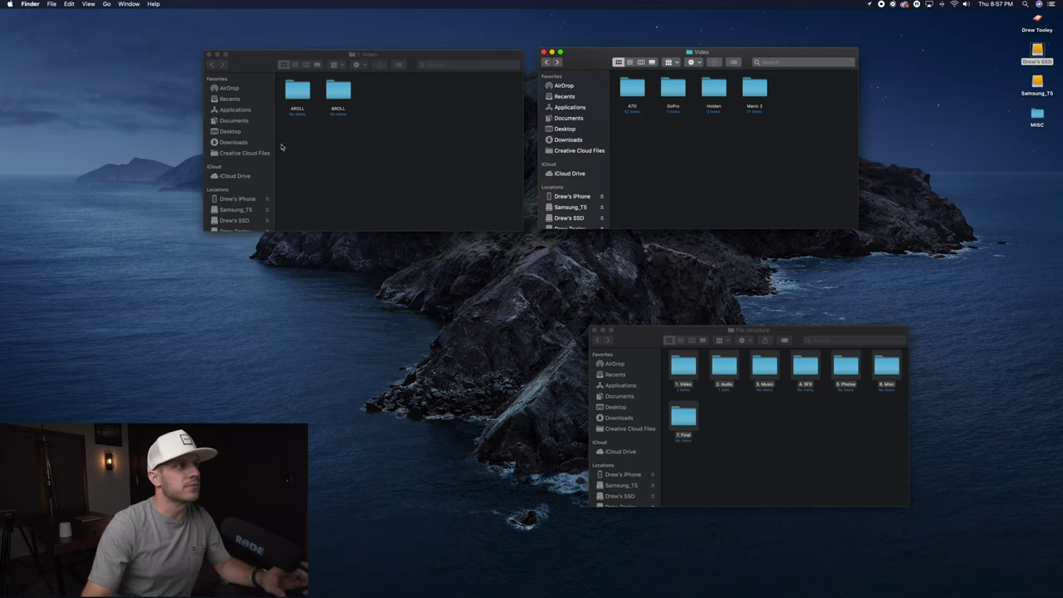
Step: Make a new folder in 1. Video and move Mavic 2, Osmo, S1 and S1 - H there
{"action": "right_click", "coordinate": [382, 126]}
{"action": "left_click", "coordinate": [403, 125]}
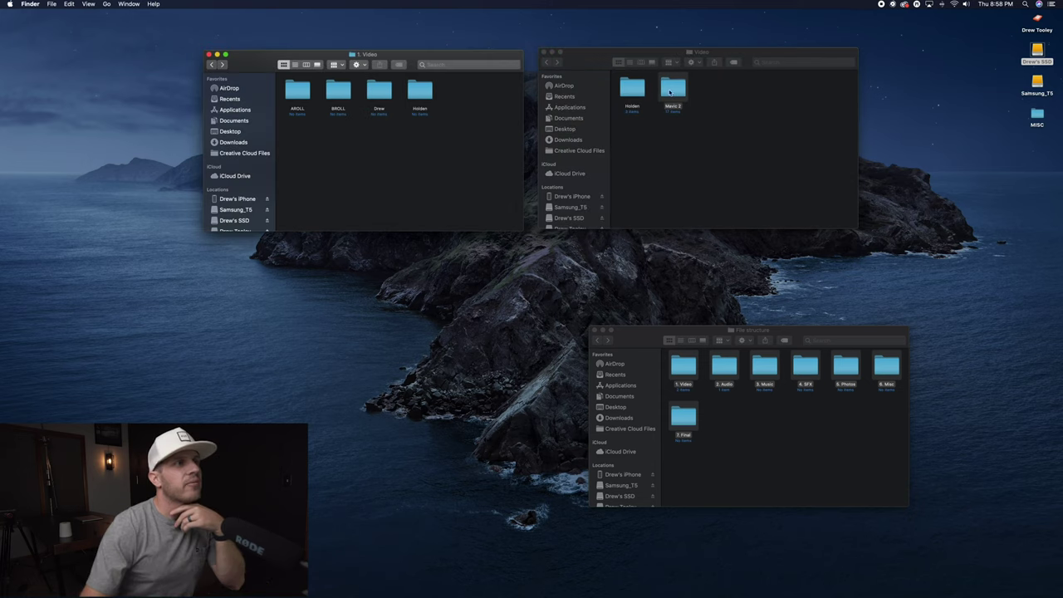
{"action": "mouse_move", "coordinate": [674, 89]}
{"action": "left_mouse_down"}
{"action": "mouse_move", "coordinate": [510, 107]}
{"action": "mouse_move", "coordinate": [458, 101]}
{"action": "left_mouse_up"}
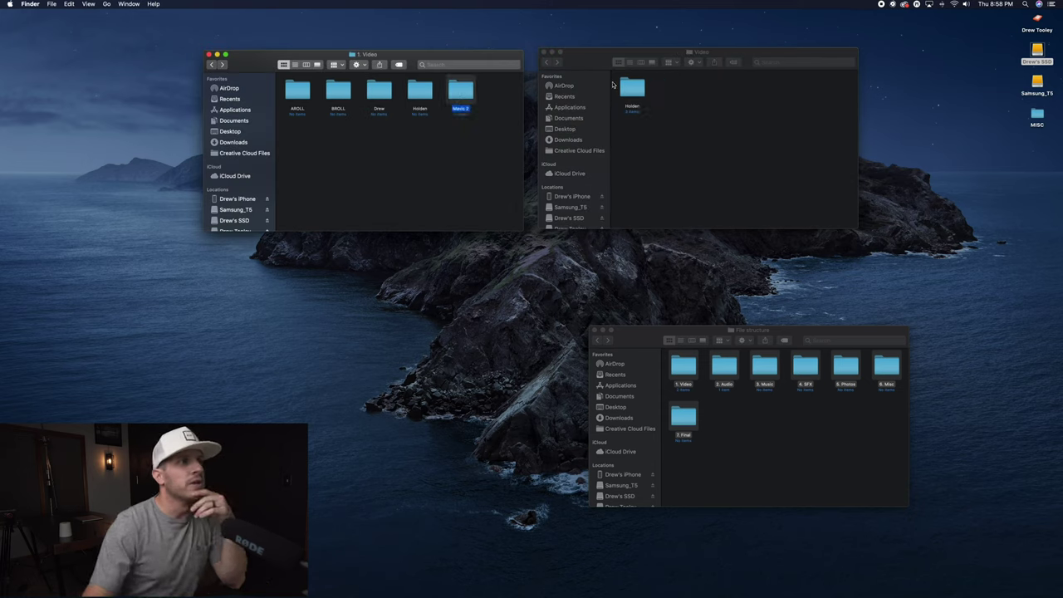
{"action": "double_click", "coordinate": [633, 93]}
{"action": "left_click_drag", "start_coordinate": [619, 92], "coordinate": [726, 104]}
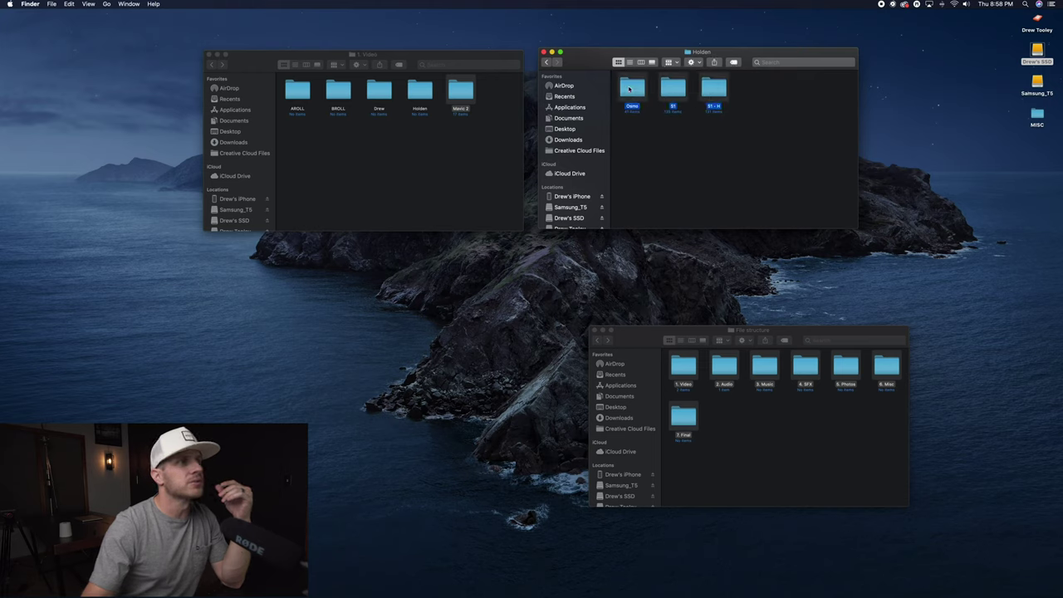
{"action": "left_click_drag", "start_coordinate": [628, 89], "coordinate": [422, 94]}
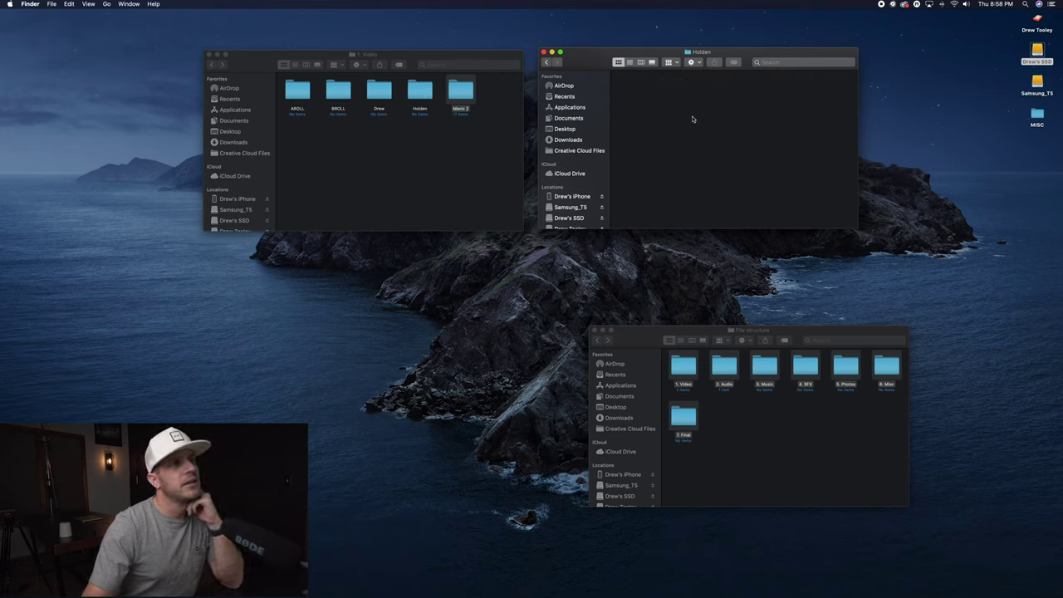
Step: Look into Conversation Box Style 01, then bring both windows back to Scott Ice Climb
{"action": "key", "text": "super+bracketleft"}
{"action": "left_click", "coordinate": [682, 159]}
{"action": "double_click", "coordinate": [675, 142]}
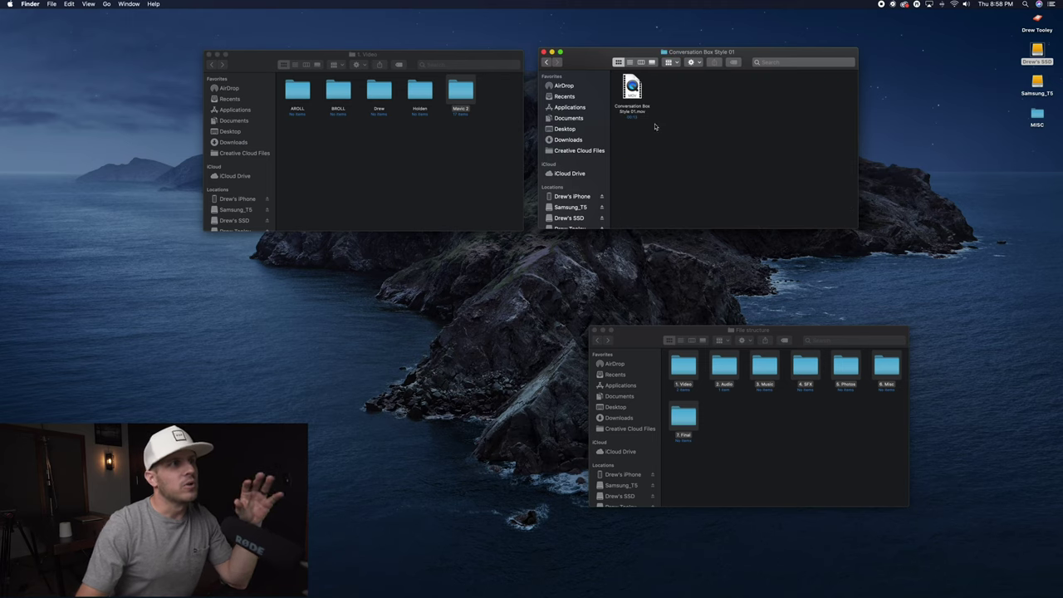
{"action": "key", "text": "super+bracketleft"}
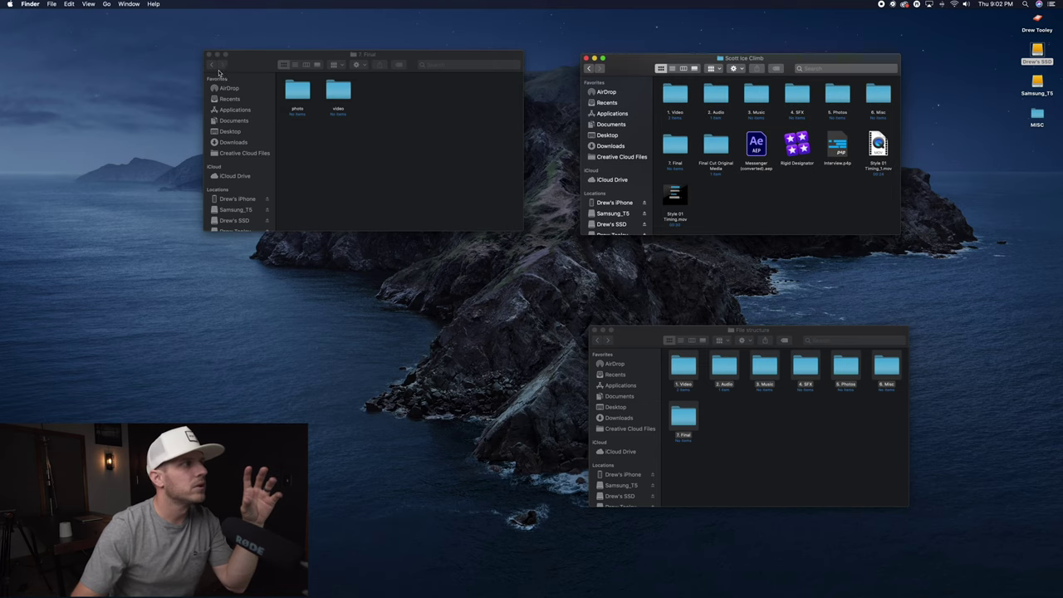
{"action": "left_click", "coordinate": [212, 65]}
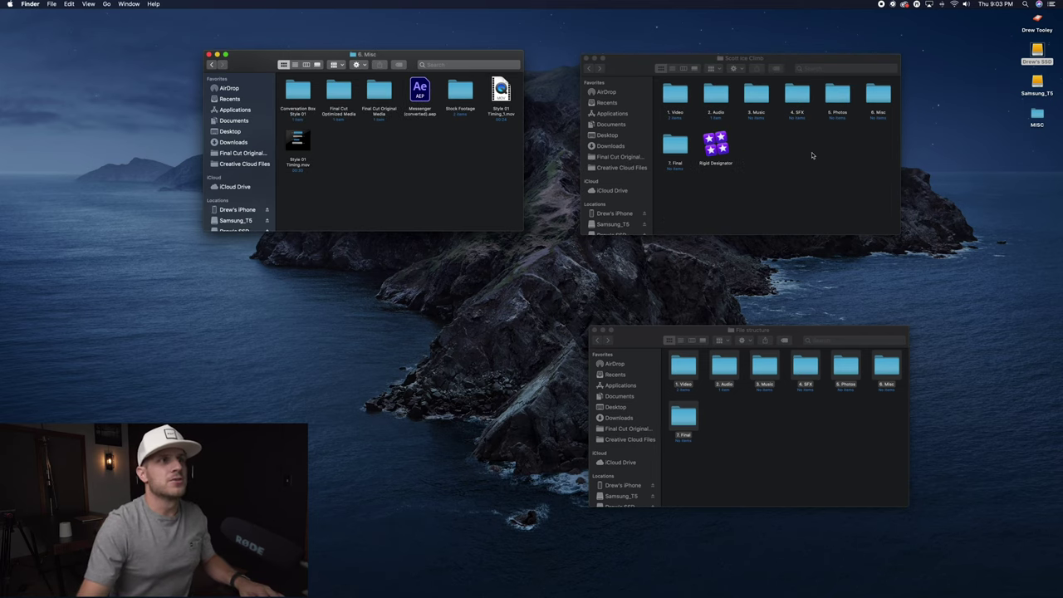
Step: Close the 6. Misc and File structure windows and enlarge the Scott Ice Climb window
{"action": "left_click", "coordinate": [812, 155]}
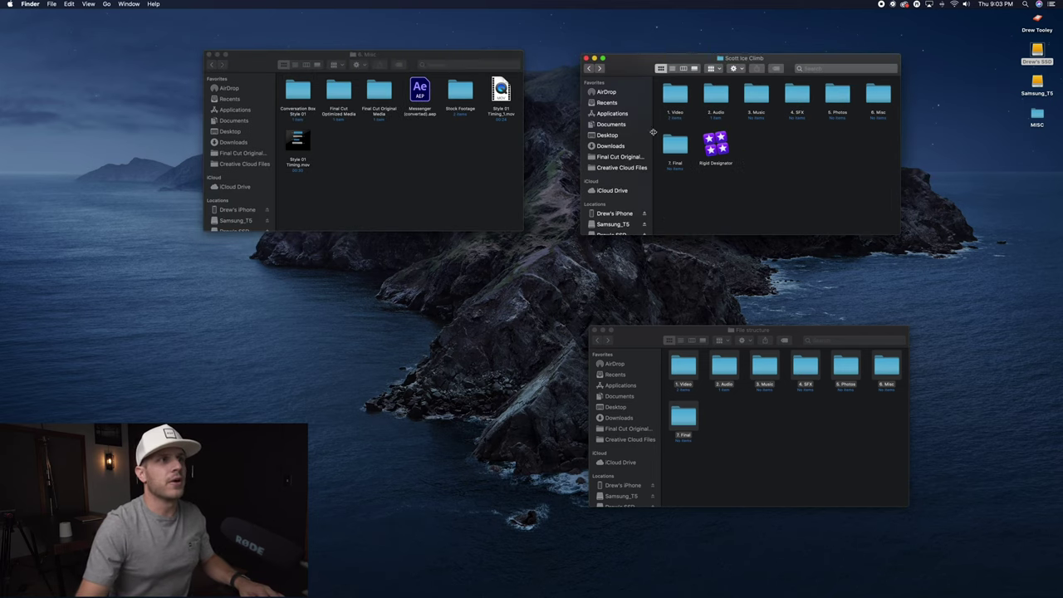
{"action": "left_click", "coordinate": [209, 55]}
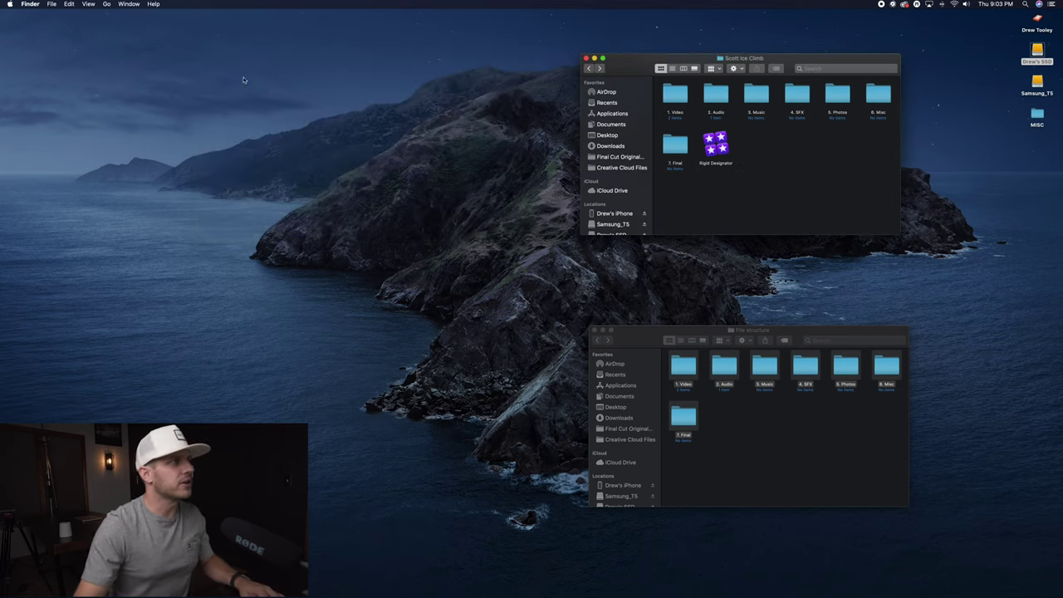
{"action": "left_click", "coordinate": [595, 330]}
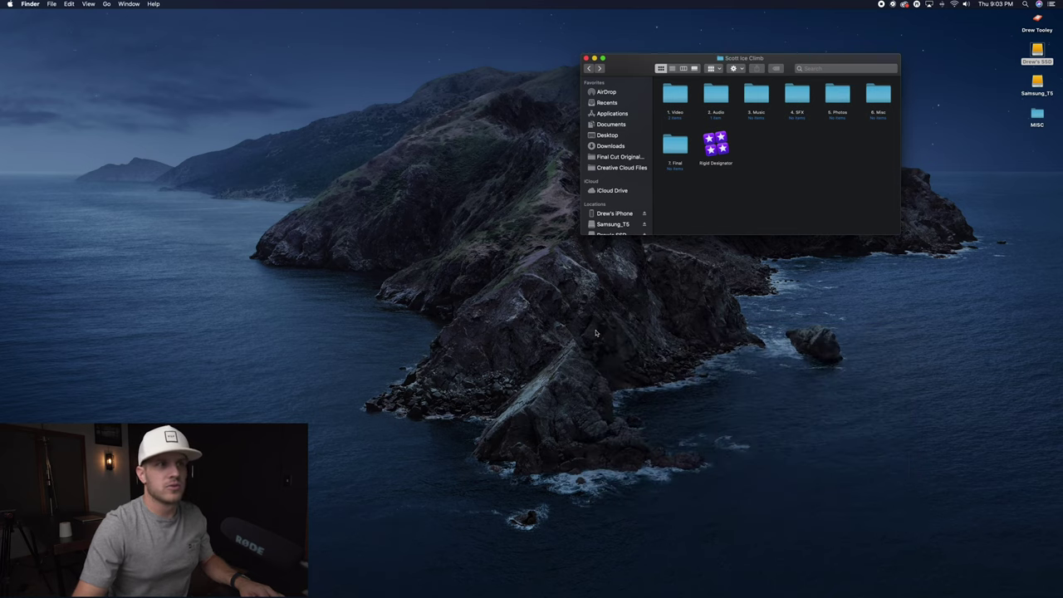
{"action": "left_click_drag", "start_coordinate": [797, 64], "coordinate": [506, 111]}
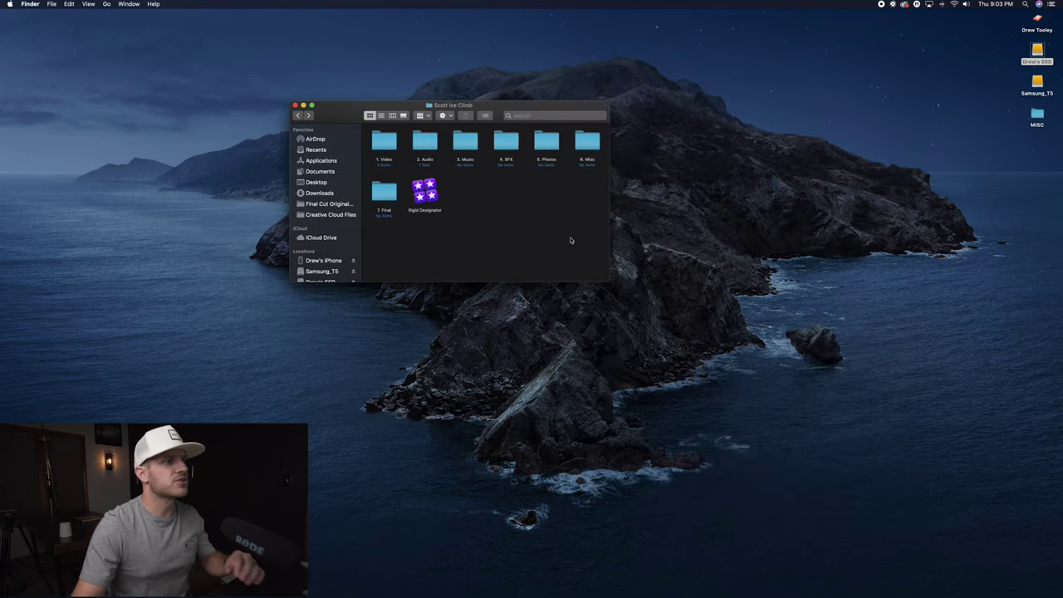
{"action": "left_click_drag", "start_coordinate": [609, 282], "coordinate": [712, 349]}
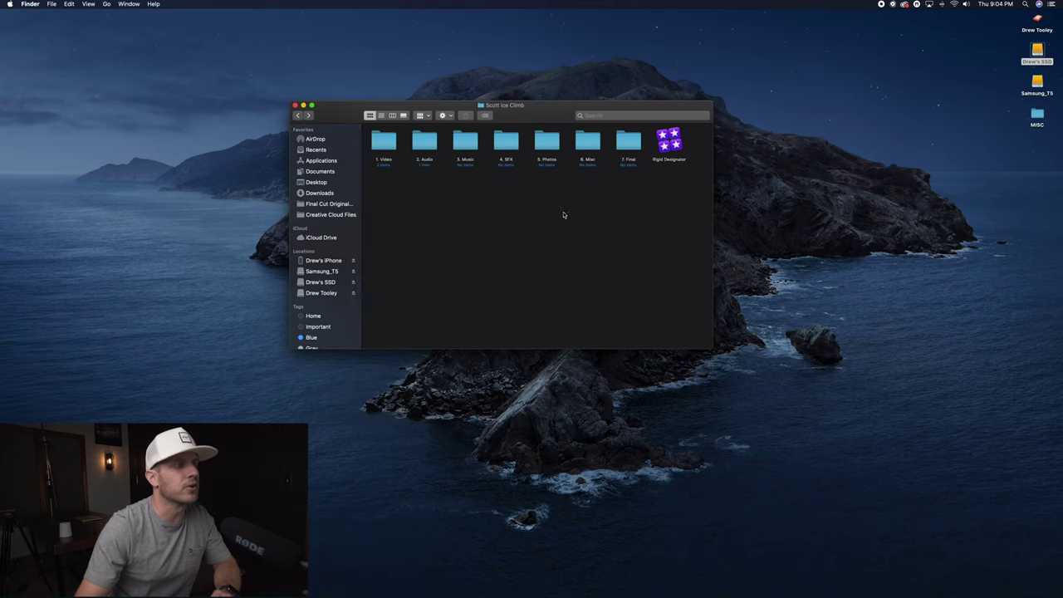
Step: Check 1. Video > Holden > Osmo, then hide Finder and bring up the Premiere Pro project
{"action": "double_click", "coordinate": [384, 143]}
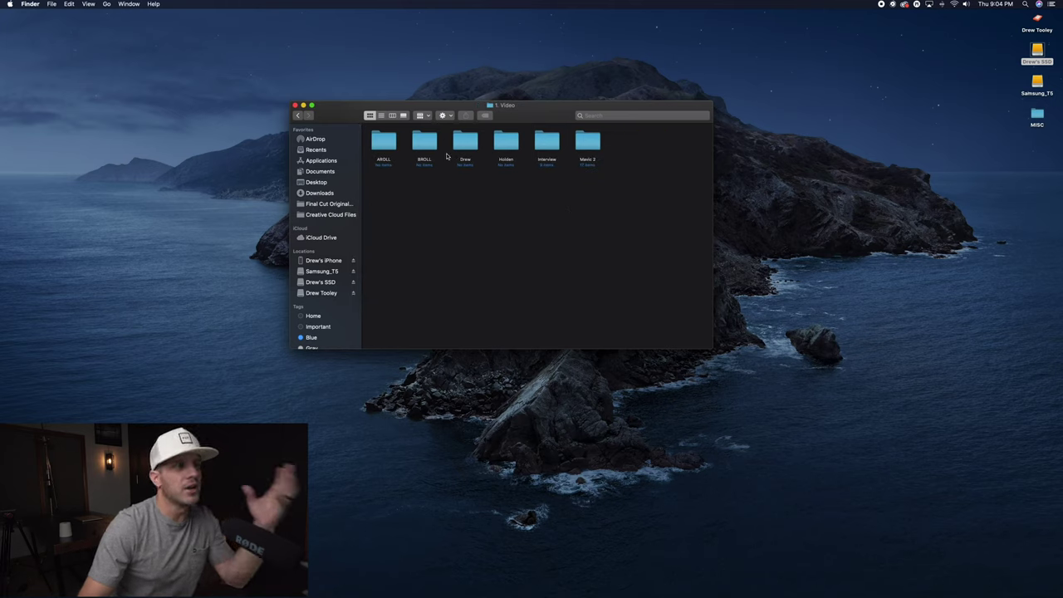
{"action": "double_click", "coordinate": [507, 142]}
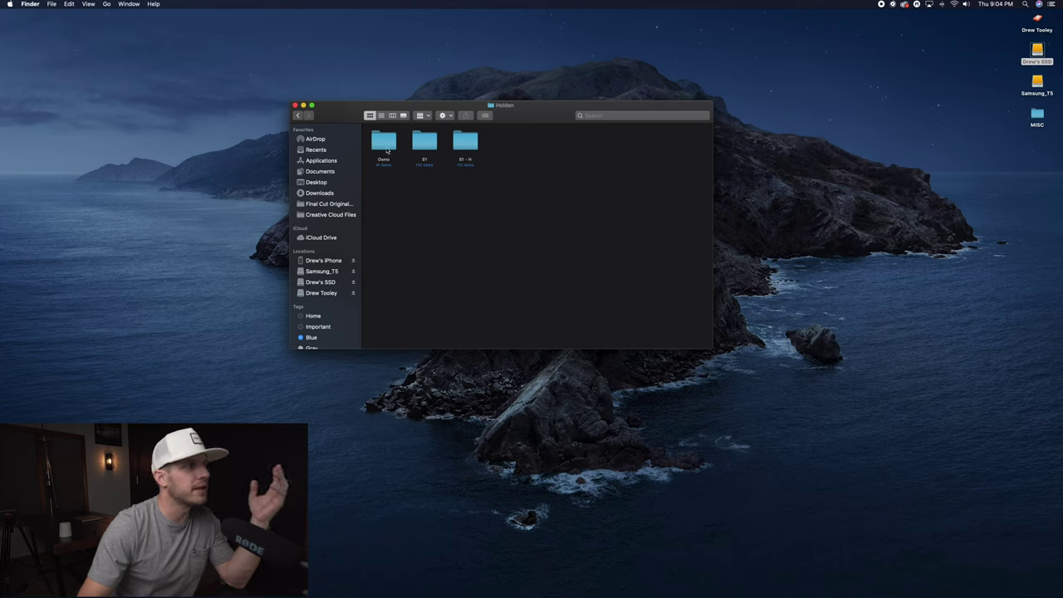
{"action": "left_click", "coordinate": [384, 143]}
{"action": "double_click", "coordinate": [385, 145]}
{"action": "left_click", "coordinate": [300, 117]}
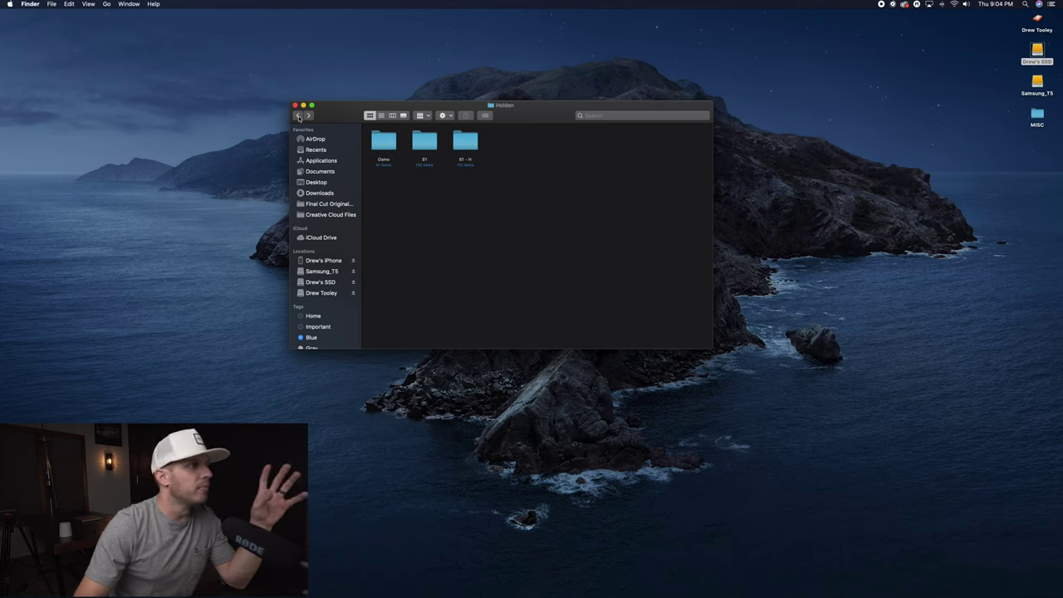
{"action": "left_click", "coordinate": [299, 117]}
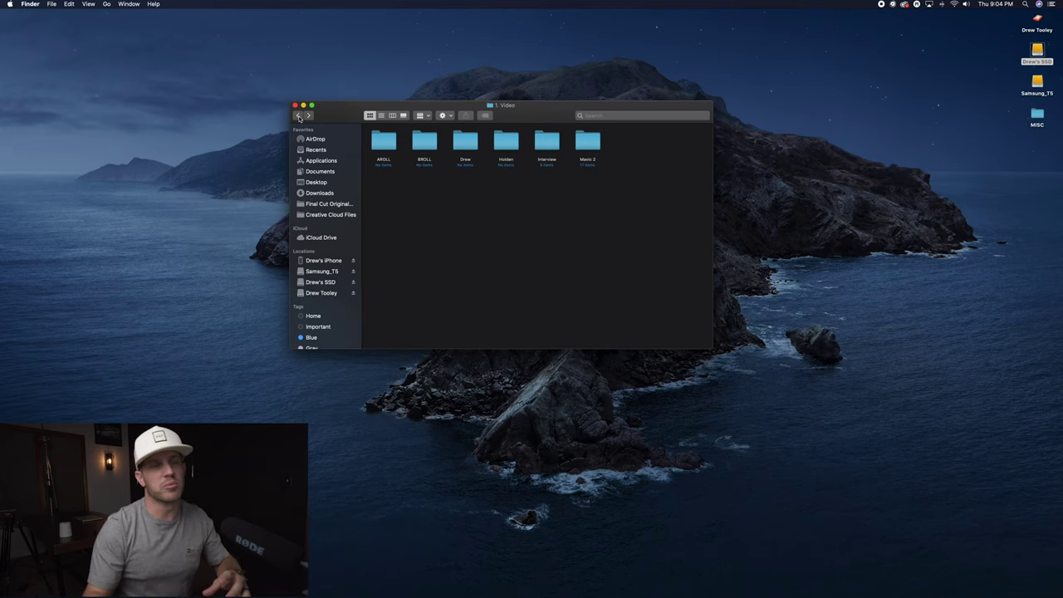
{"action": "key", "text": "super+h"}
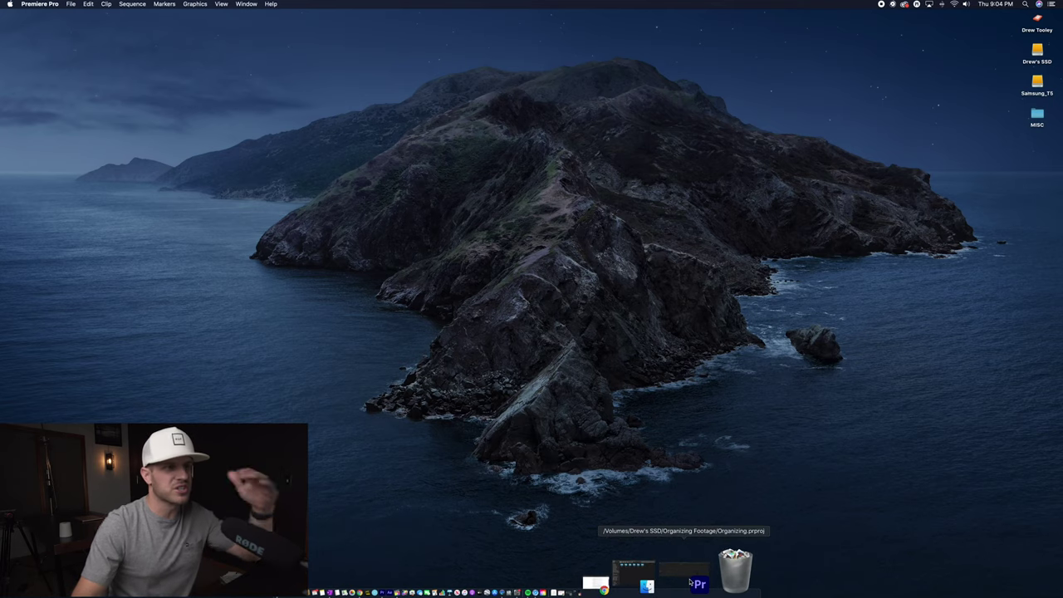
{"action": "left_click", "coordinate": [690, 582]}
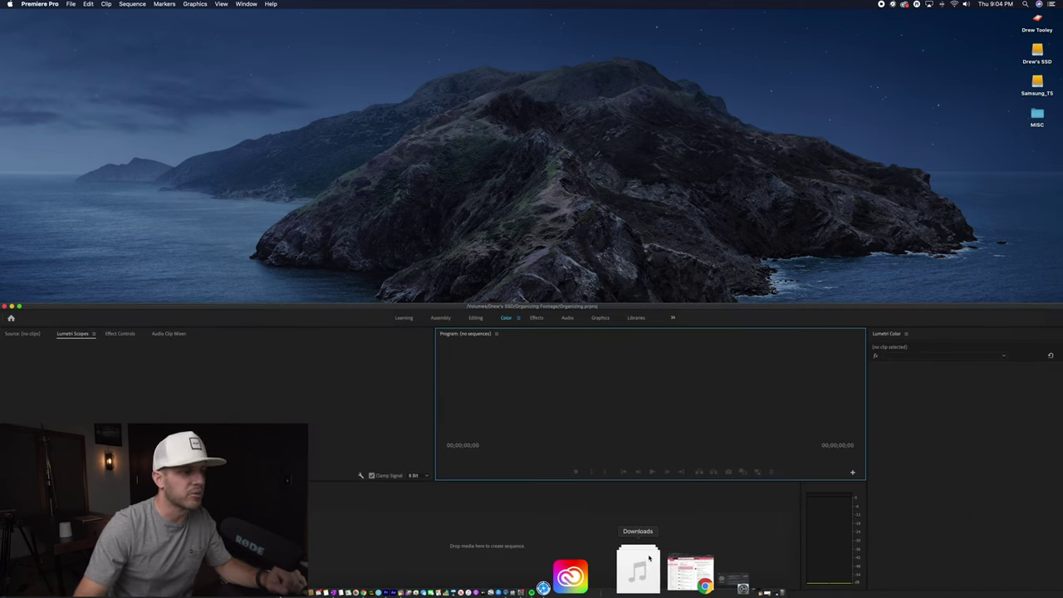
Step: Bring up Final Cut Pro and select the missing clip C0026
{"action": "left_click", "coordinate": [692, 572]}
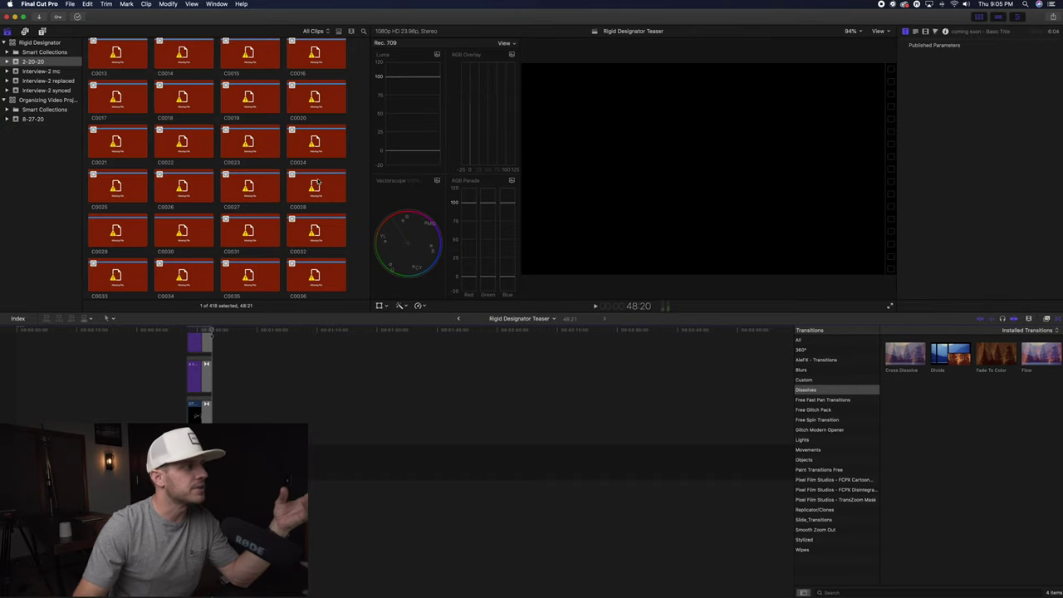
{"action": "left_click", "coordinate": [165, 199]}
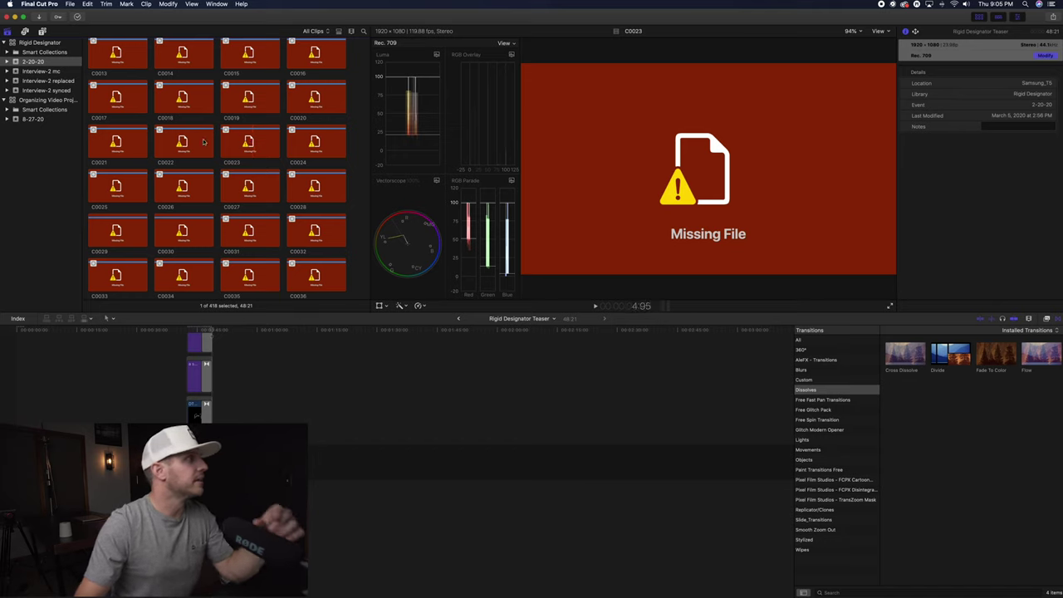
Step: Start relinking the selected clips and point the search at Samsung_T5 > Scott Ice Climb
{"action": "mouse_move", "coordinate": [87, 72]}
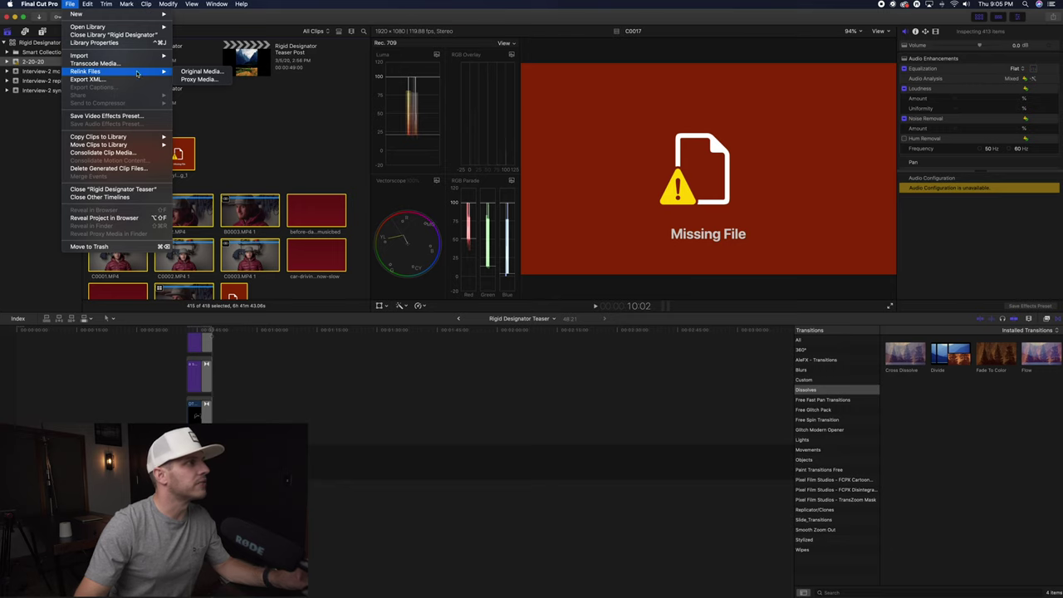
{"action": "left_click", "coordinate": [199, 71]}
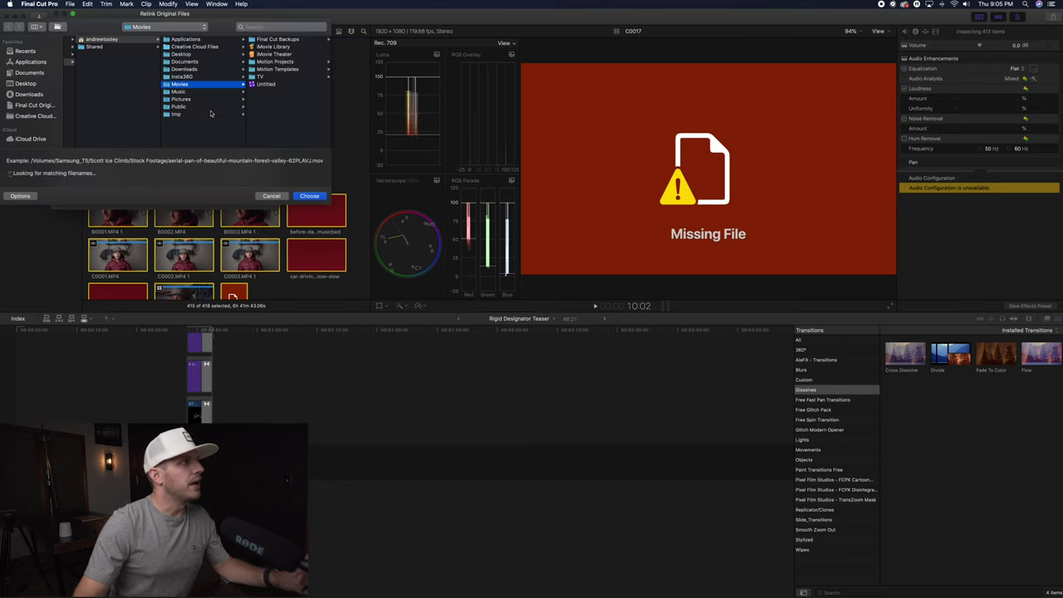
{"action": "scroll", "coordinate": [27, 125], "scroll_direction": "down", "scroll_amount": 5}
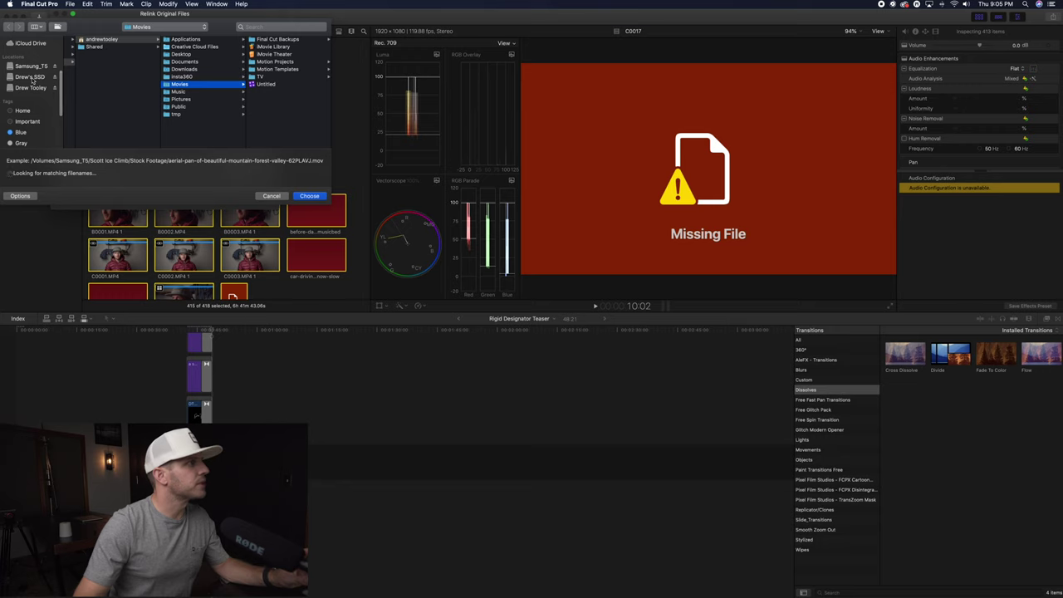
{"action": "left_click", "coordinate": [35, 66]}
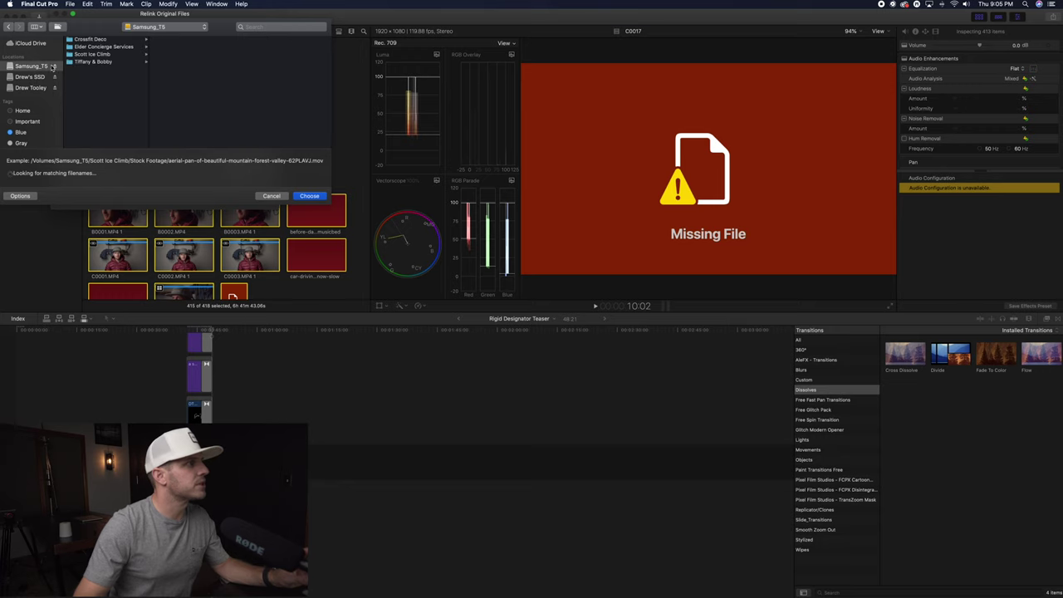
{"action": "left_click", "coordinate": [95, 55]}
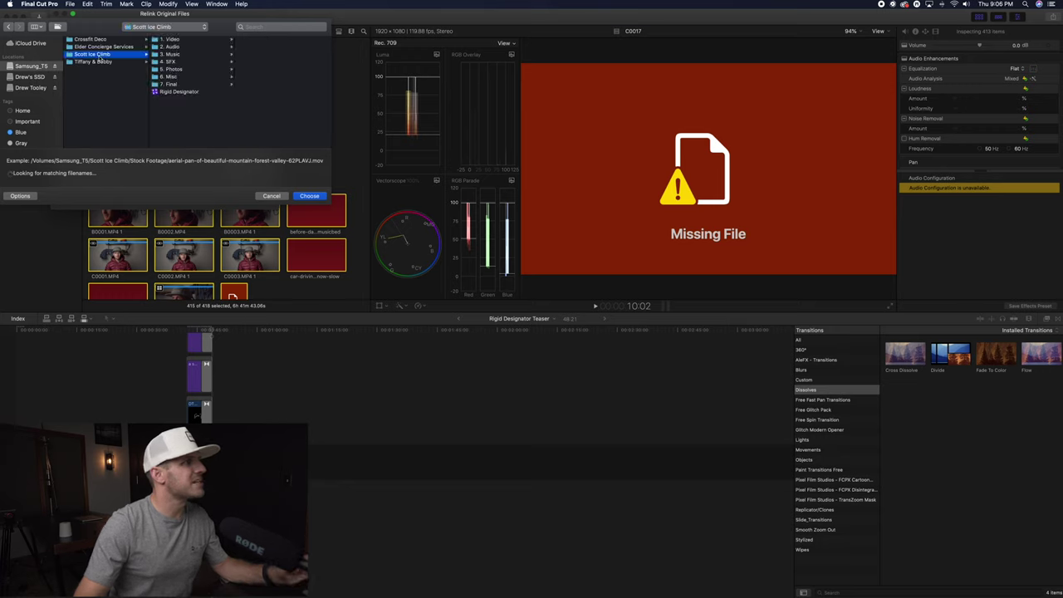
Step: Find the matching original files in Scott Ice Climb and relink them to the clips
{"action": "left_click", "coordinate": [309, 196]}
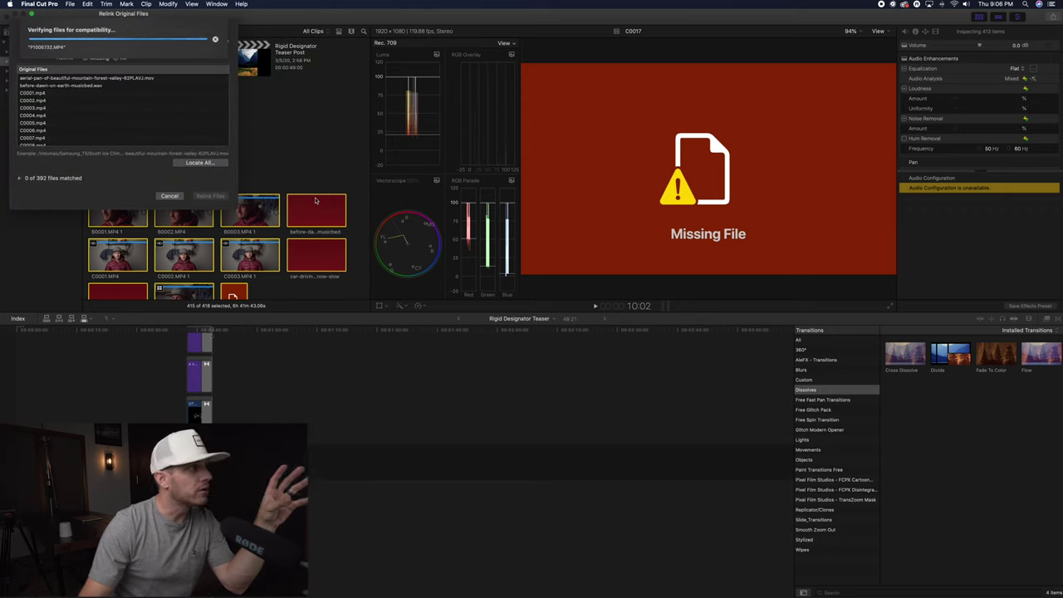
{"action": "left_click", "coordinate": [199, 196]}
{"action": "scroll", "coordinate": [198, 197], "scroll_direction": "down", "scroll_amount": 10}
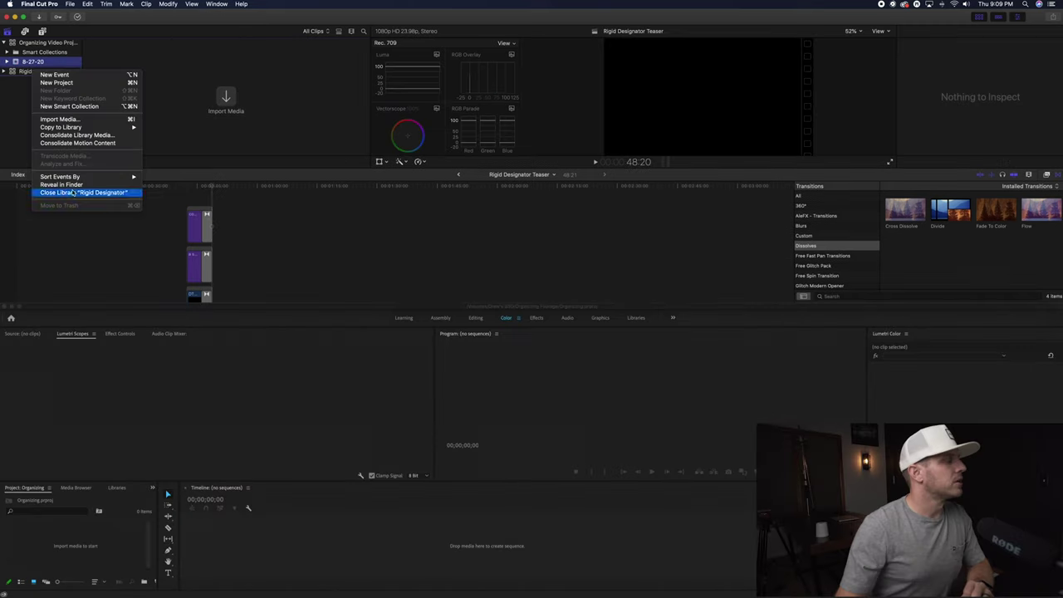
{"action": "left_click", "coordinate": [66, 193]}
Step: Start renaming the 8-27-20 event in the Organizing Video Project library
{"action": "key", "text": "Return"}
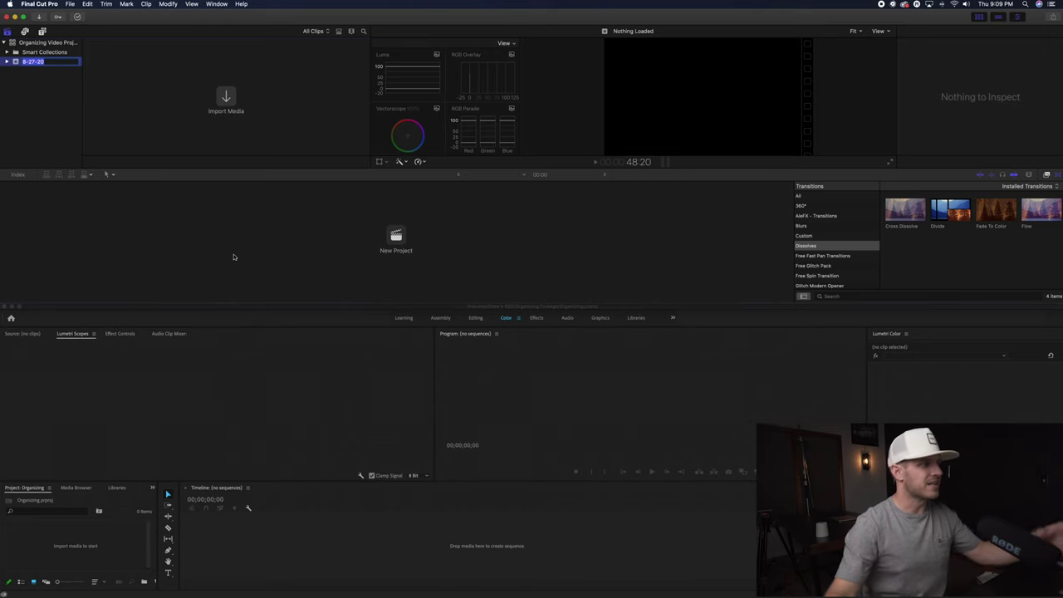
Step: Import the Drew footage folder into the Premiere Pro project
{"action": "left_click", "coordinate": [323, 361]}
{"action": "key", "text": "super+i"}
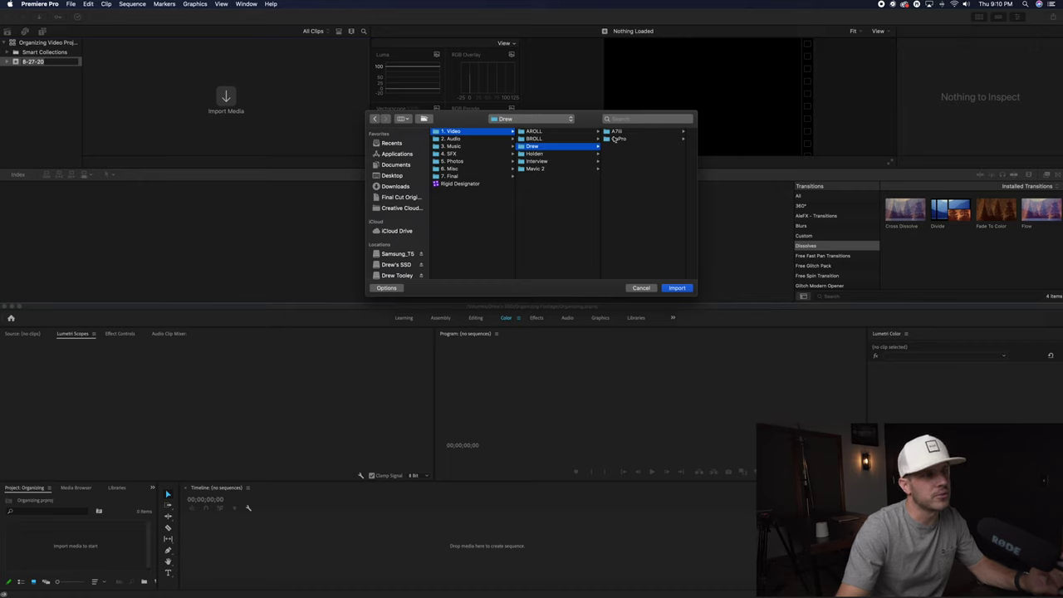
{"action": "left_click", "coordinate": [676, 289]}
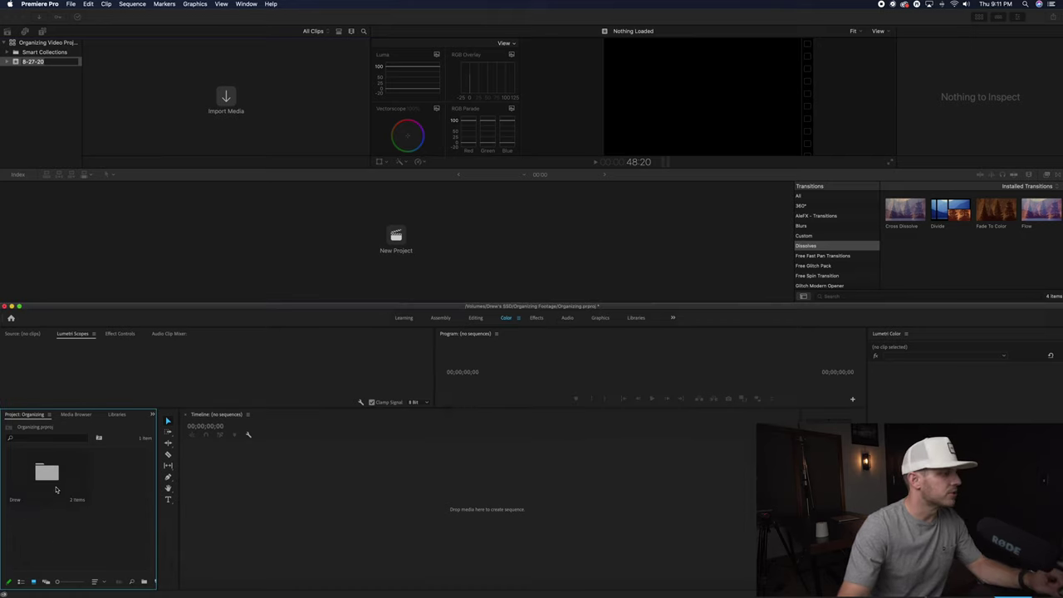
Step: Check the Drew bin's GoPro and A7iii sub-bins, then return to the project's top level
{"action": "double_click", "coordinate": [52, 479]}
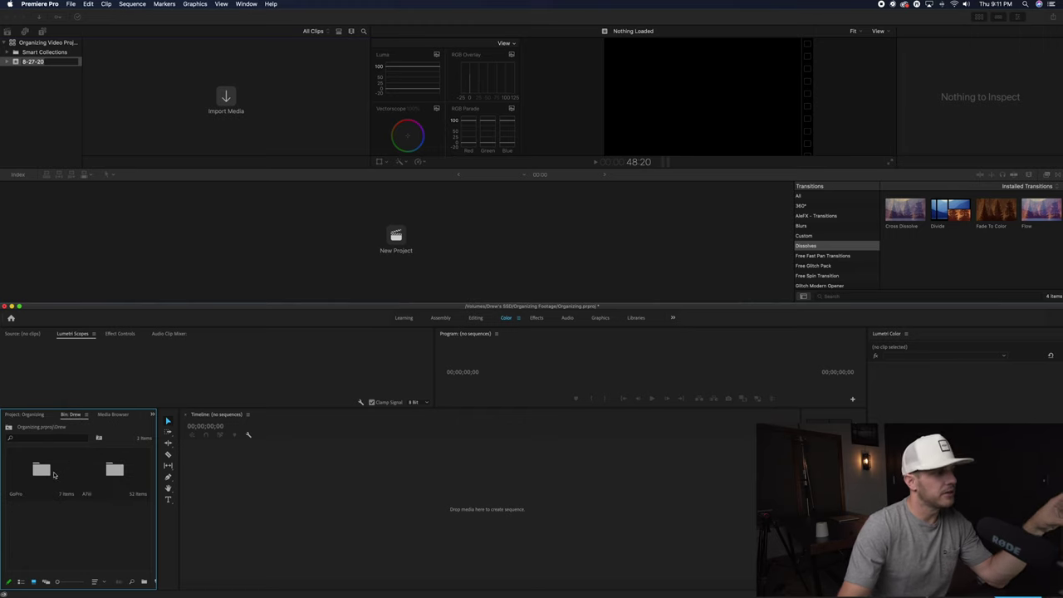
{"action": "double_click", "coordinate": [54, 474]}
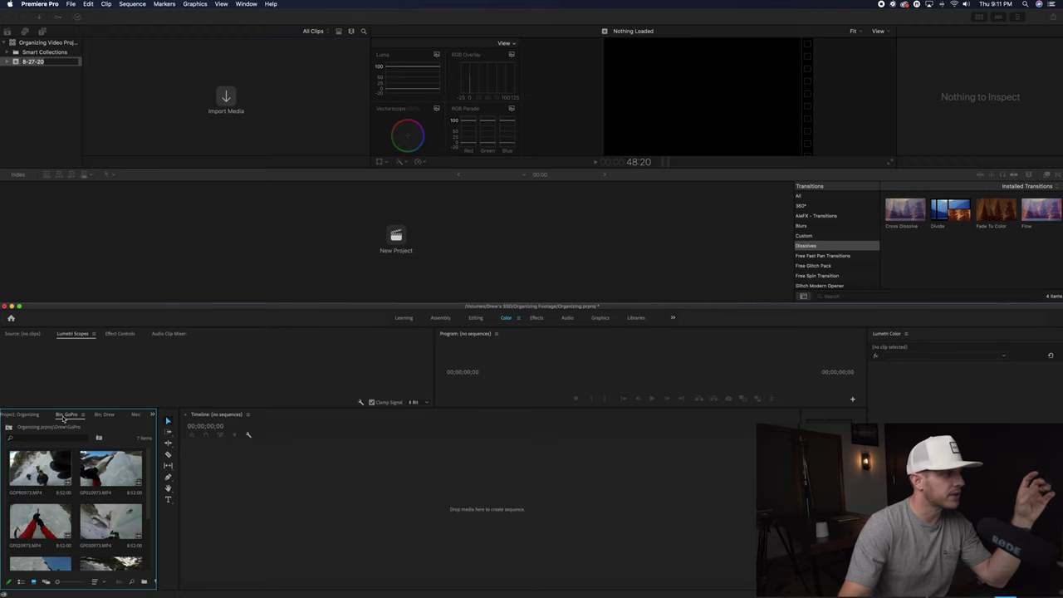
{"action": "left_click", "coordinate": [104, 414]}
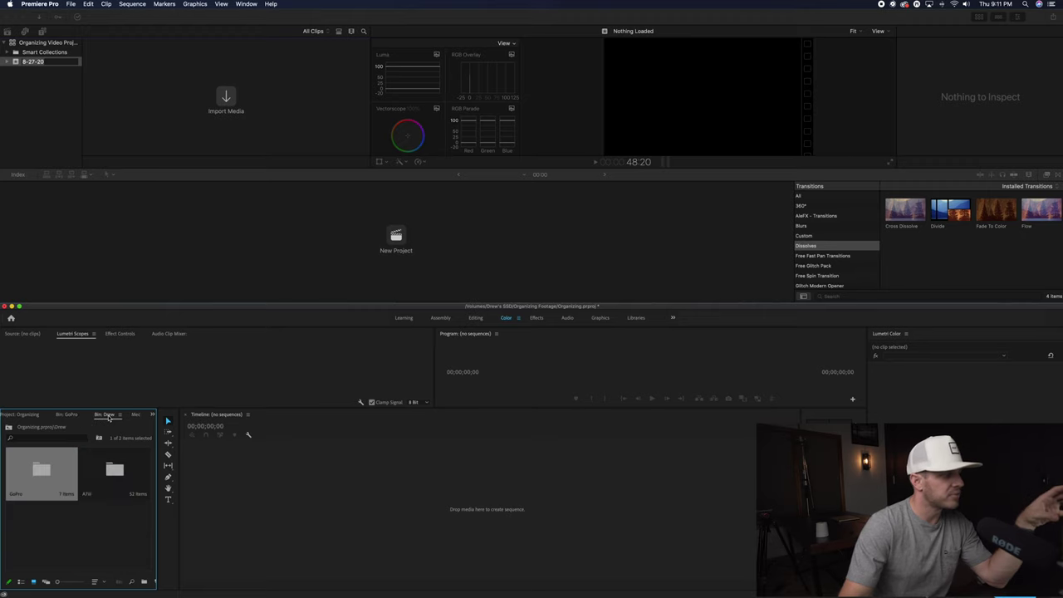
{"action": "double_click", "coordinate": [108, 462]}
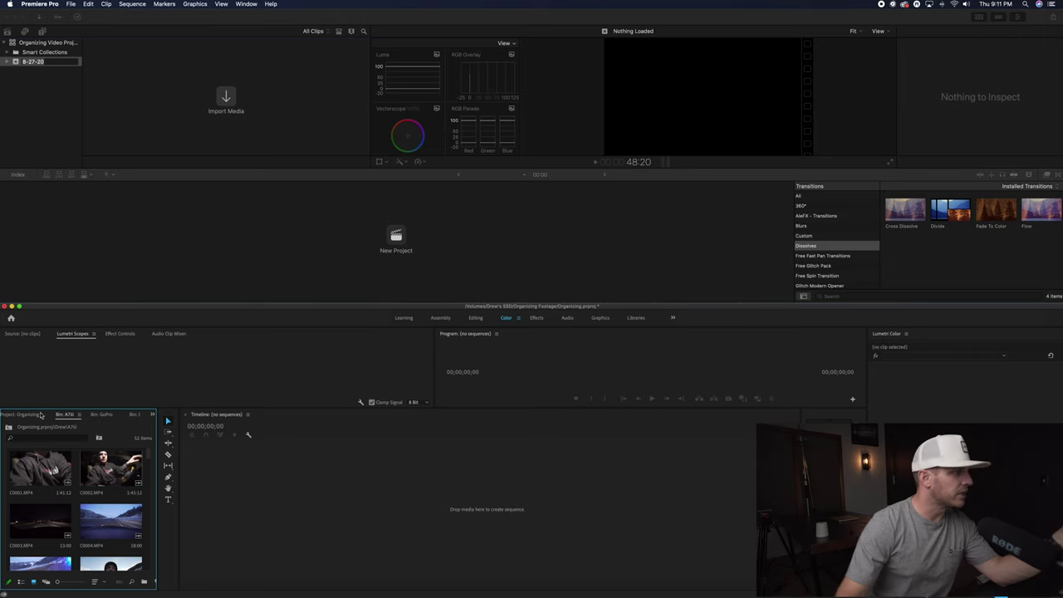
{"action": "left_click", "coordinate": [13, 415]}
Step: Add a new empty bin named Bin at the project's top level
{"action": "right_click", "coordinate": [127, 498]}
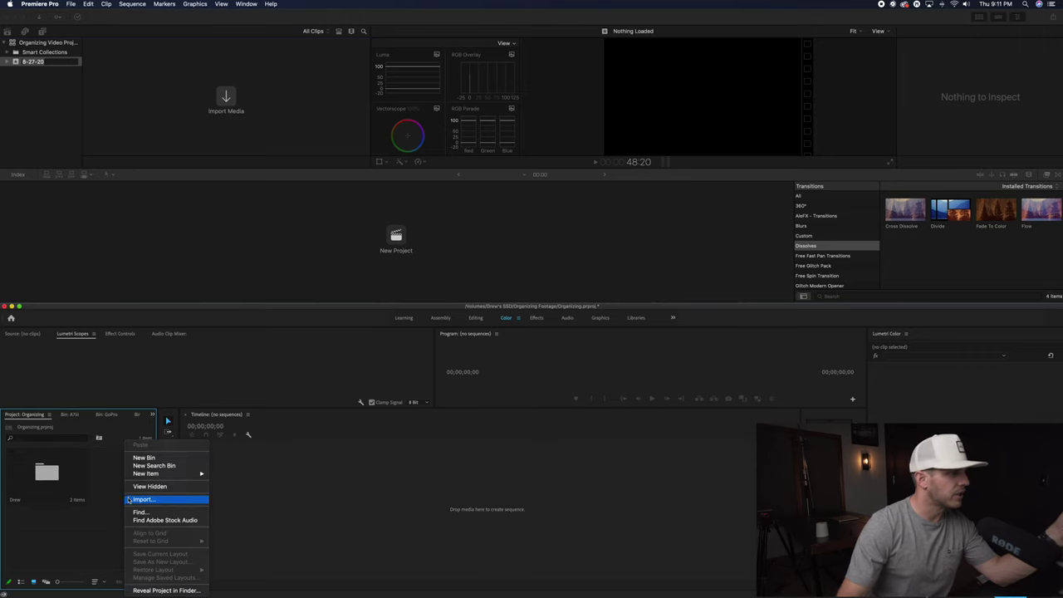
{"action": "left_click", "coordinate": [144, 457]}
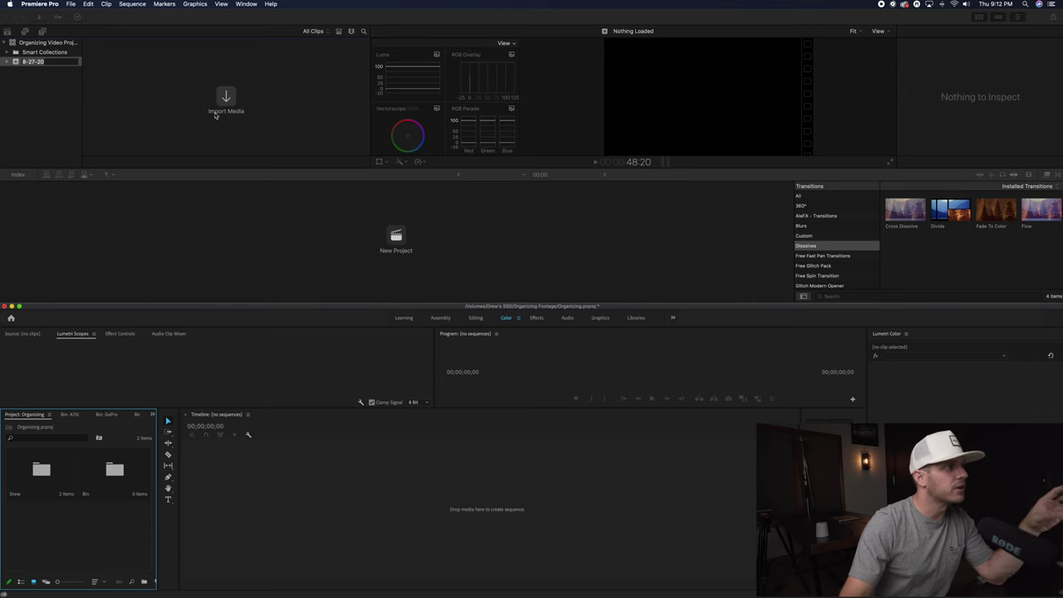
{"action": "left_click", "coordinate": [221, 101]}
Step: Import Samsung_T5 > Scott Ice Climb > 1. Video > Holden into event 8-27-20, leaving files in place
{"action": "left_click", "coordinate": [221, 100]}
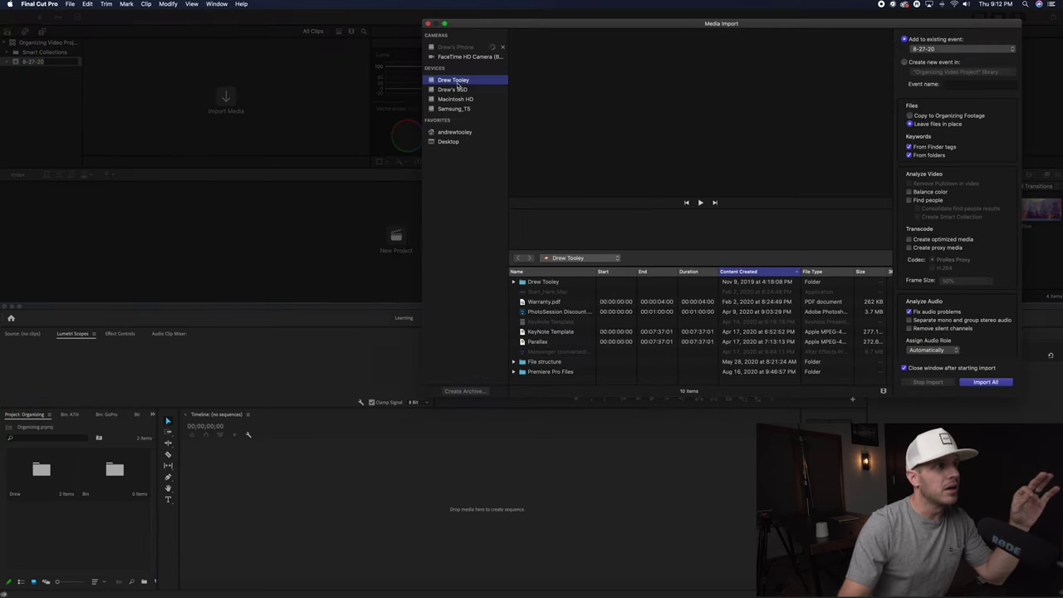
{"action": "left_click", "coordinate": [454, 109]}
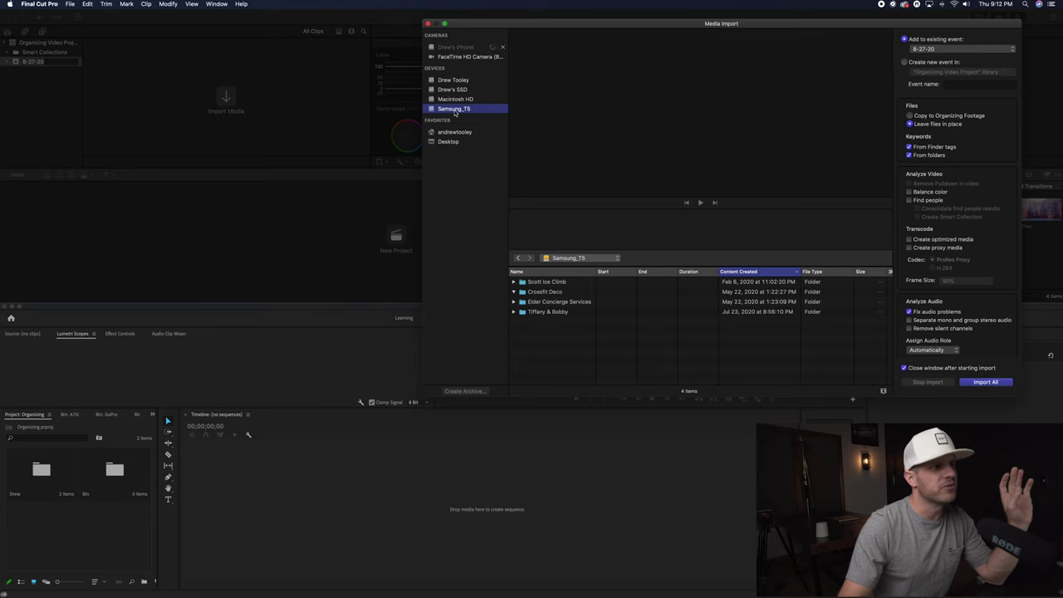
{"action": "left_click", "coordinate": [514, 282]}
{"action": "left_click", "coordinate": [541, 302]}
{"action": "left_click", "coordinate": [519, 302]}
{"action": "left_click", "coordinate": [537, 352]}
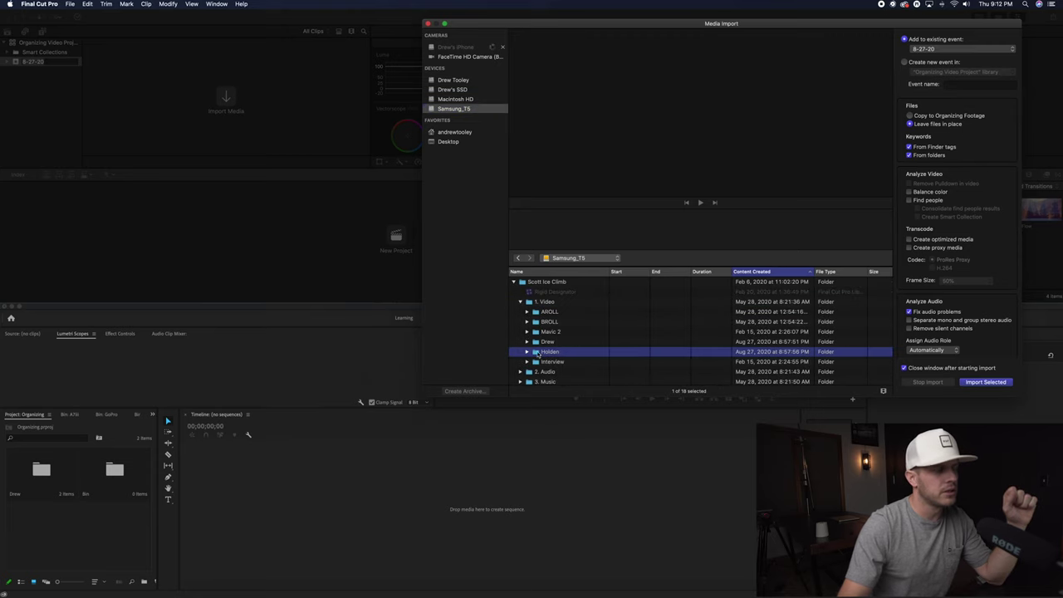
{"action": "left_click", "coordinate": [985, 383]}
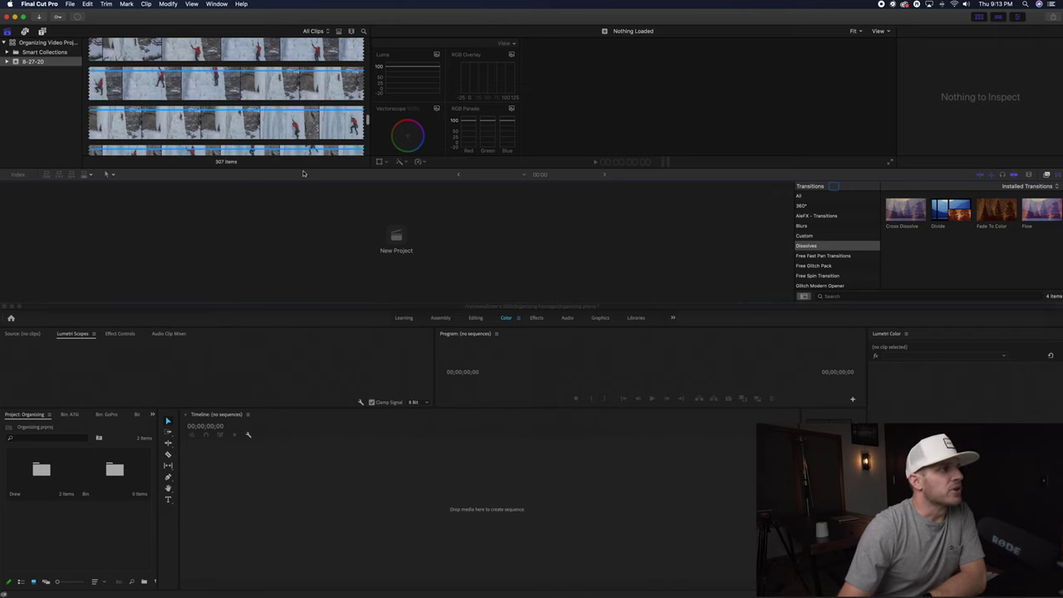
Step: Enlarge the browser to show more of the imported clips in the 8-27-20 event
{"action": "left_click_drag", "start_coordinate": [304, 169], "coordinate": [304, 227]}
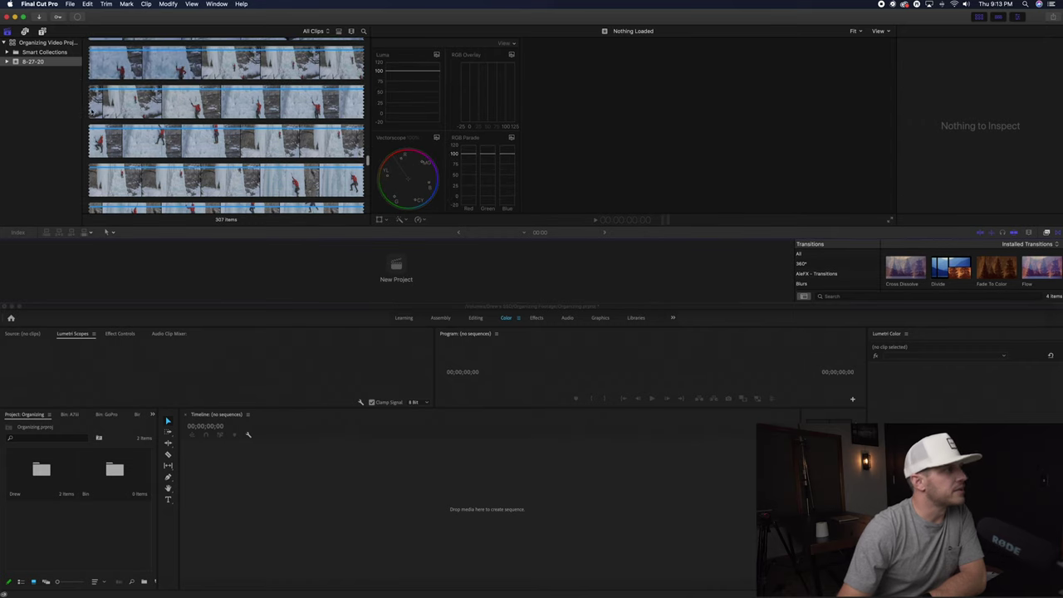
{"action": "right_click", "coordinate": [17, 64]}
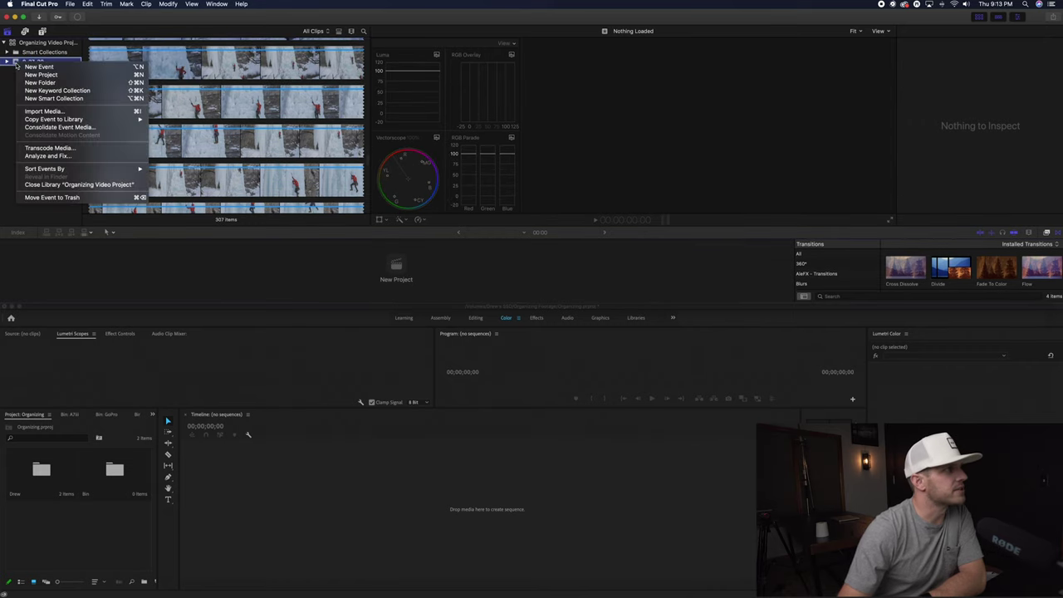
{"action": "left_click", "coordinate": [12, 68]}
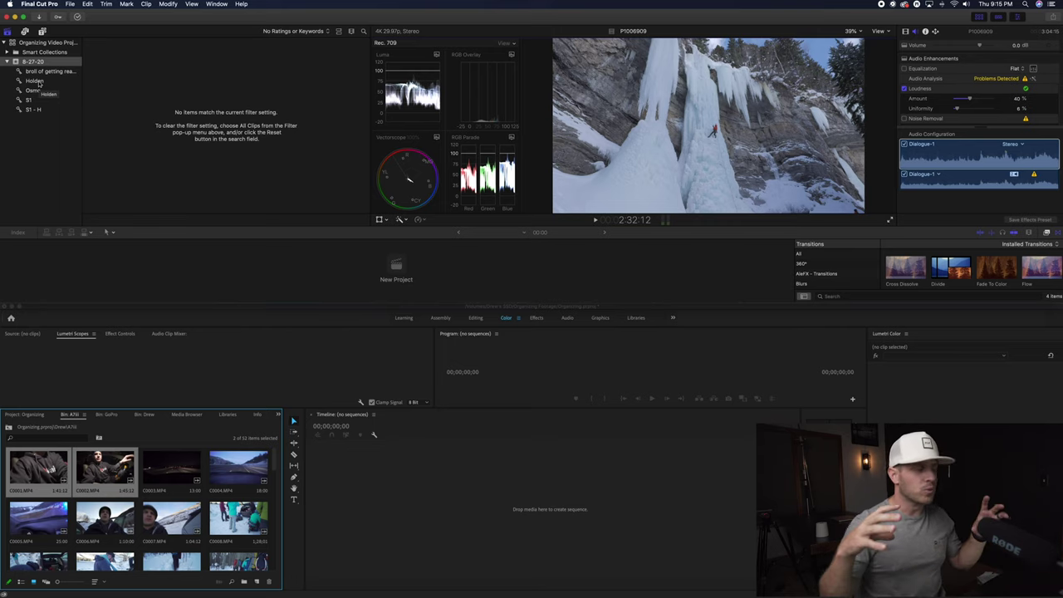
Step: Set the browser filter to All Clips and browse the Holden and Osmo keyword collections
{"action": "left_click", "coordinate": [35, 80]}
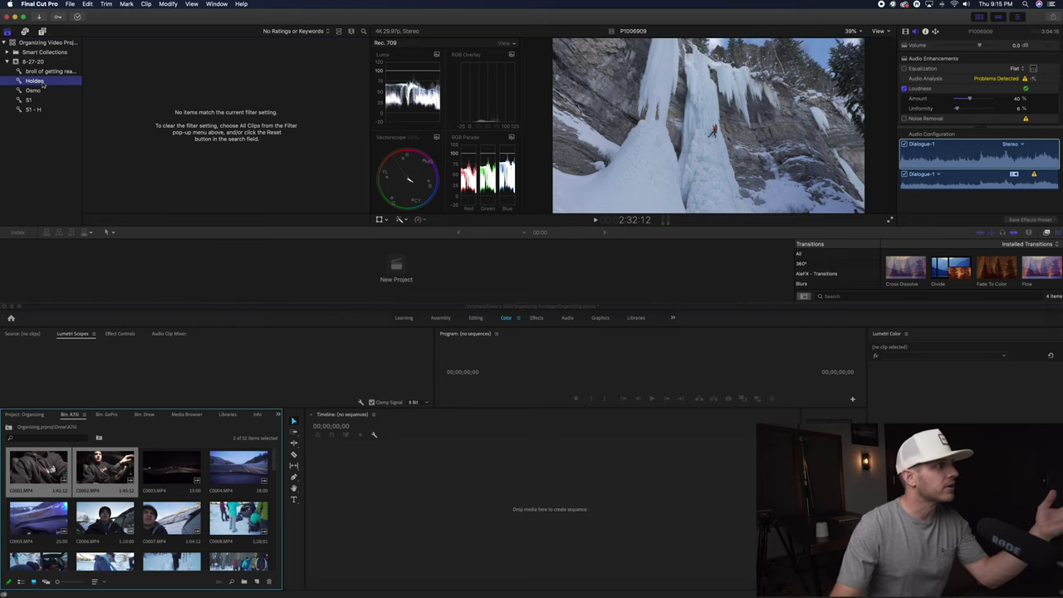
{"action": "left_click", "coordinate": [266, 29]}
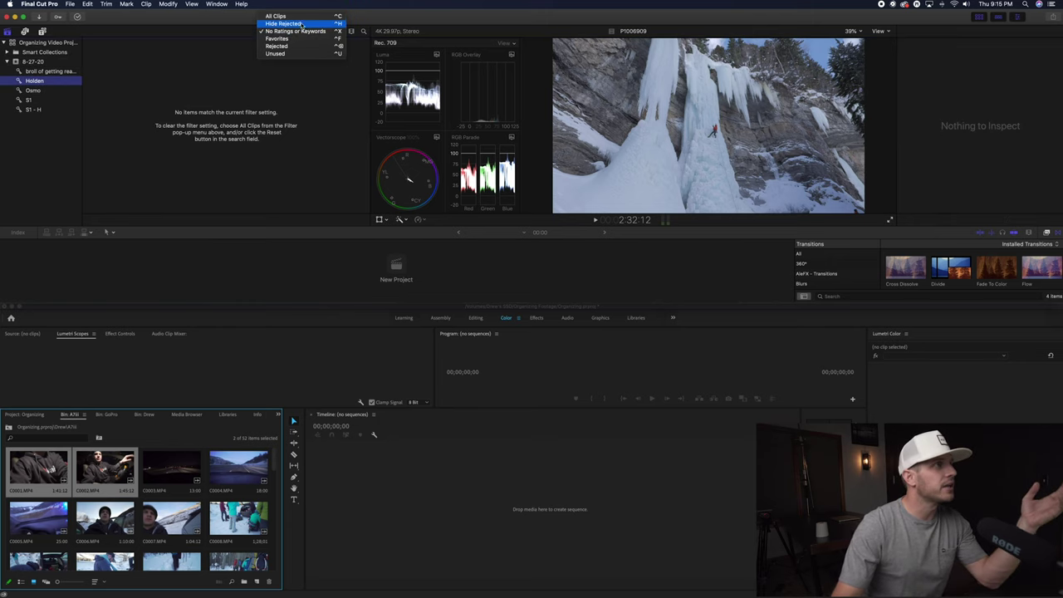
{"action": "left_click", "coordinate": [282, 17]}
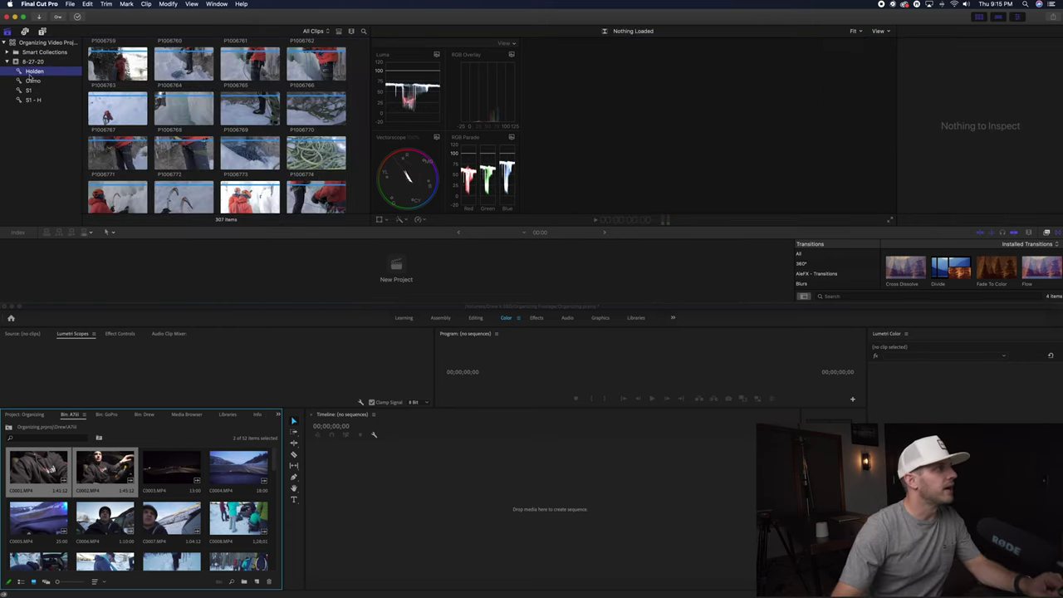
{"action": "left_click", "coordinate": [33, 80]}
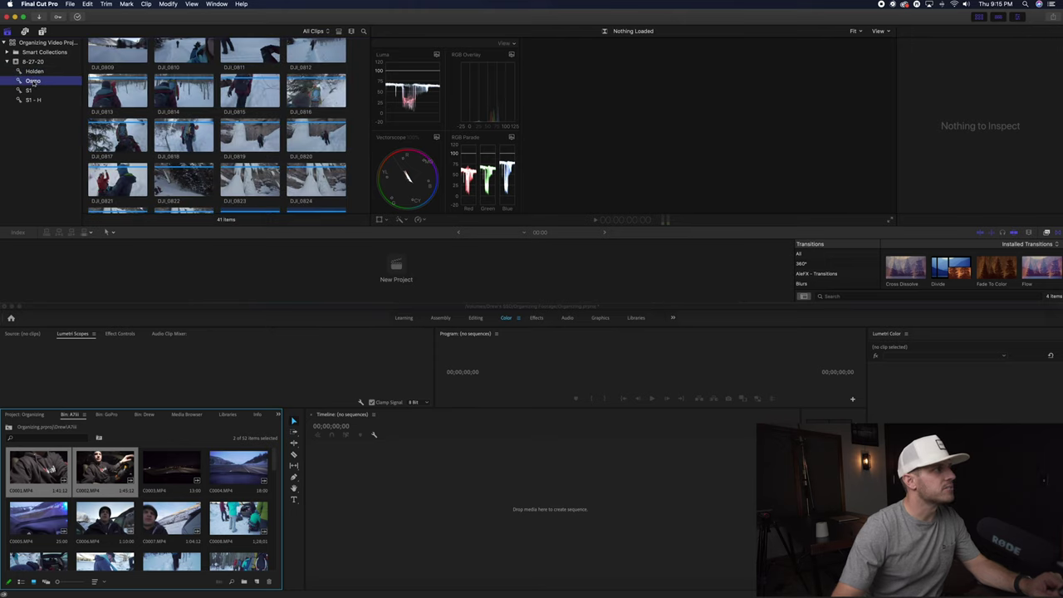
{"action": "left_click", "coordinate": [34, 70]}
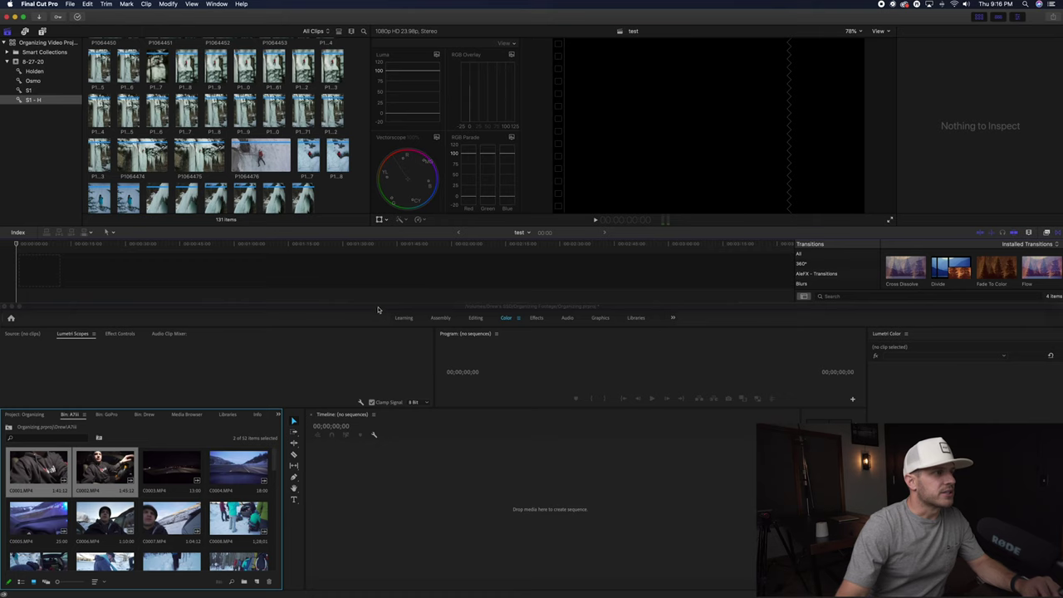
Step: Maximize Final Cut Pro and place the S1 - H clip P1064401 at the timeline start
{"action": "double_click", "coordinate": [498, 16]}
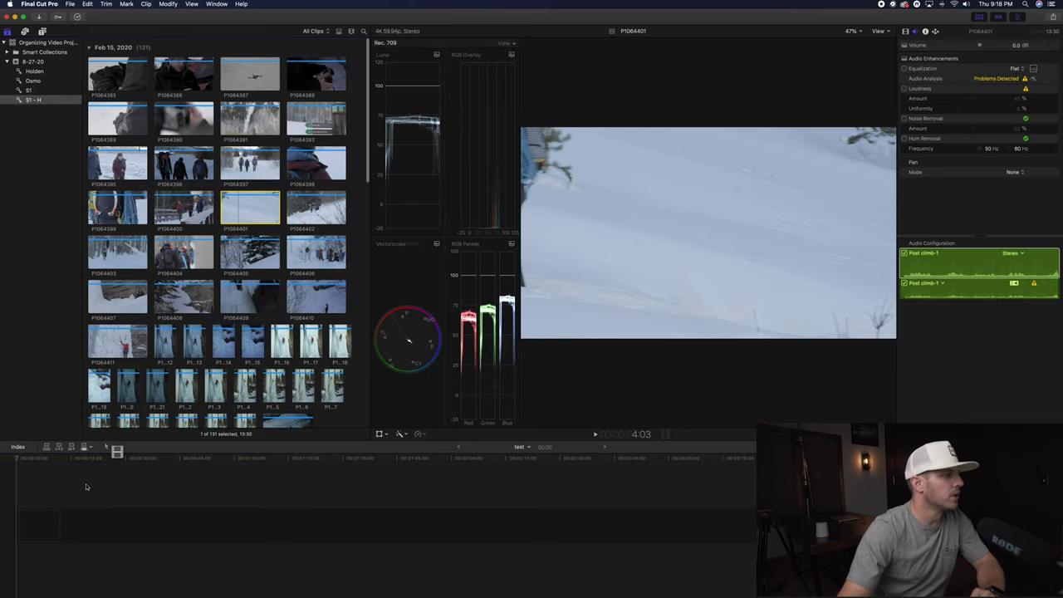
{"action": "left_click_drag", "start_coordinate": [85, 484], "coordinate": [55, 515]}
{"action": "key", "text": "space"}
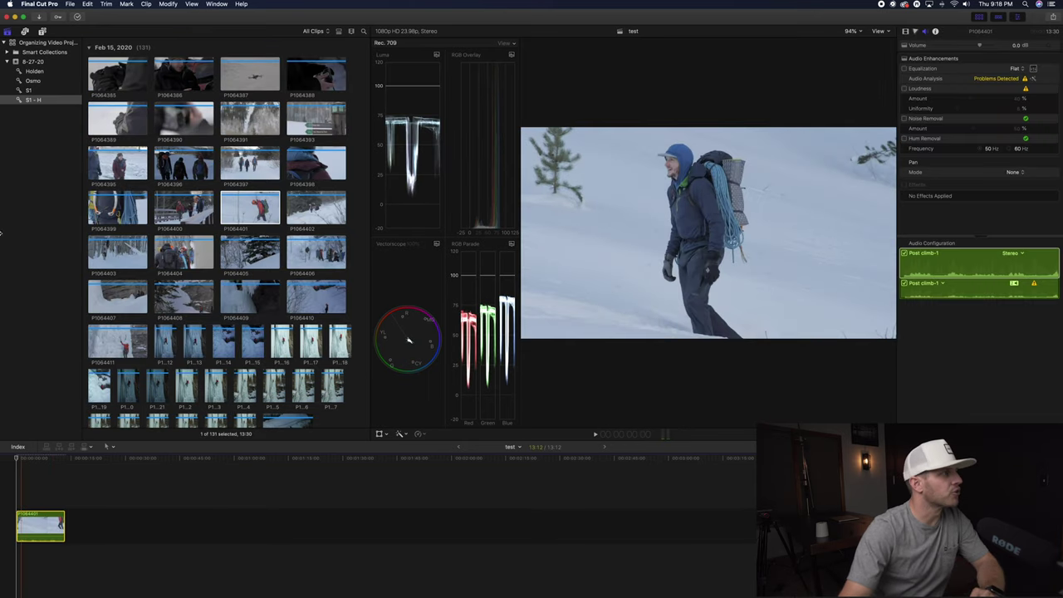
Step: Append clip P1006689 from the S1 collection after the first timeline clip
{"action": "left_click", "coordinate": [30, 91]}
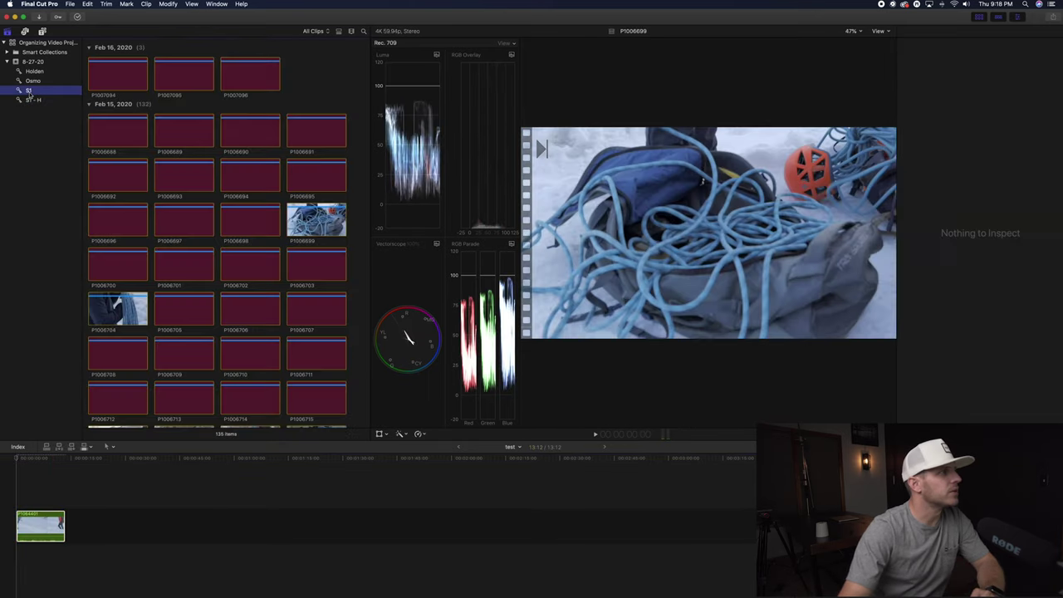
{"action": "left_click", "coordinate": [192, 128]}
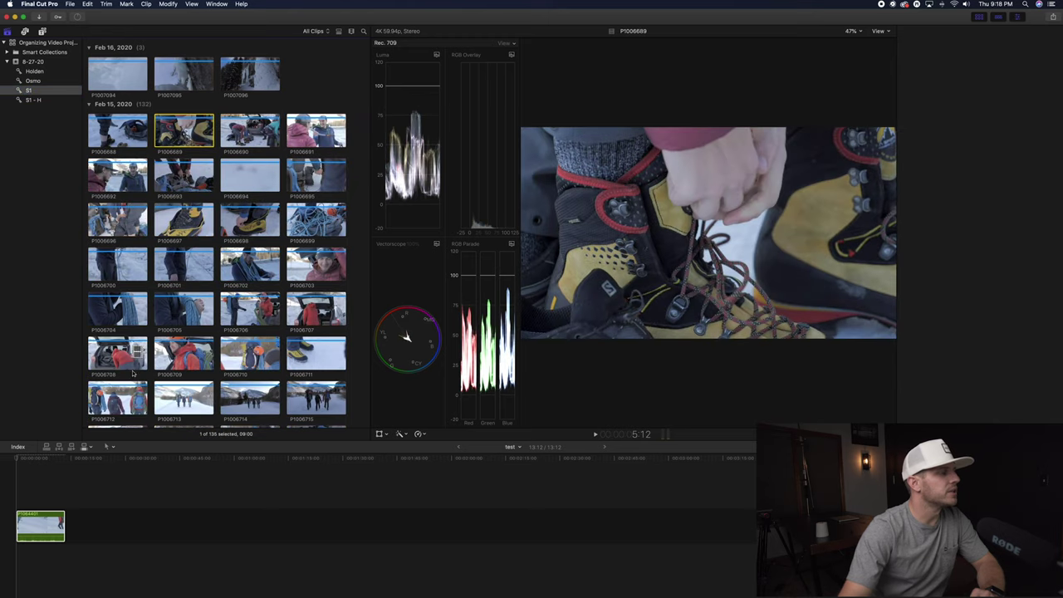
{"action": "key", "text": "e"}
{"action": "key", "text": "super+4"}
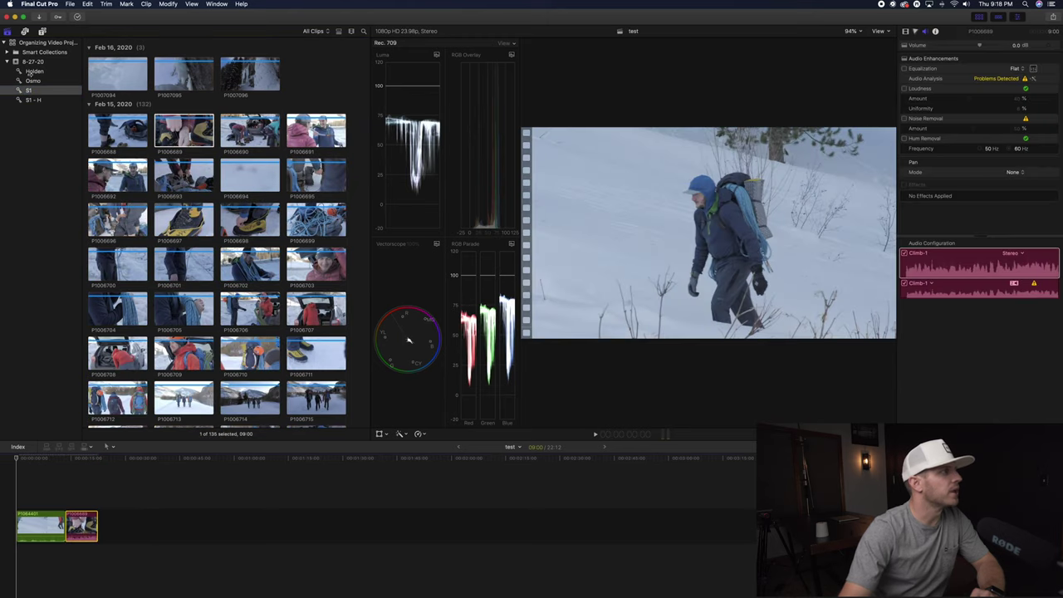
Step: Add clip DJI_0802 from the Osmo collection after the pink timeline clip
{"action": "left_click", "coordinate": [33, 81]}
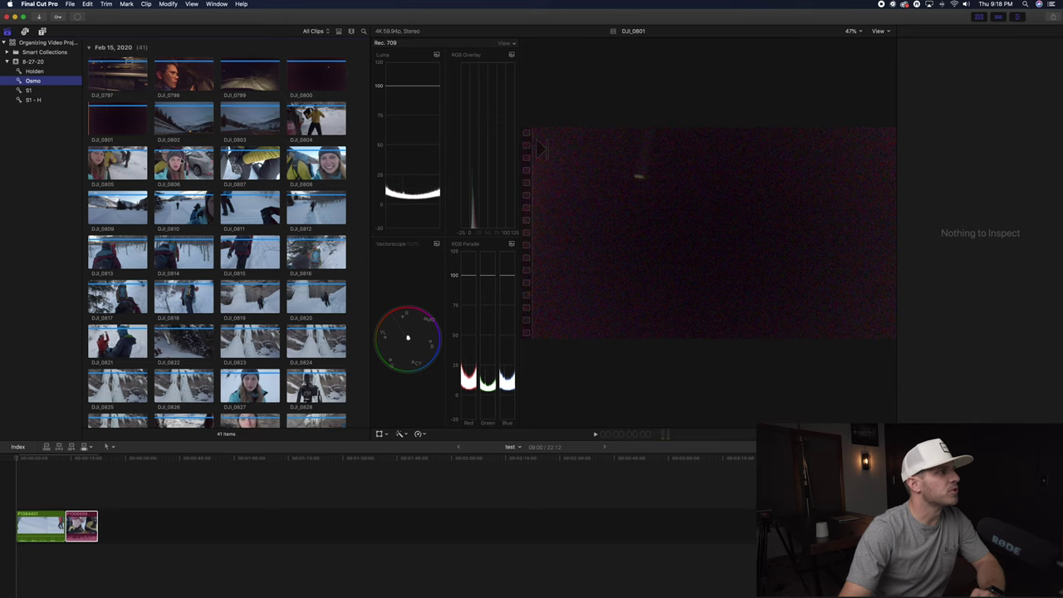
{"action": "left_click", "coordinate": [198, 122]}
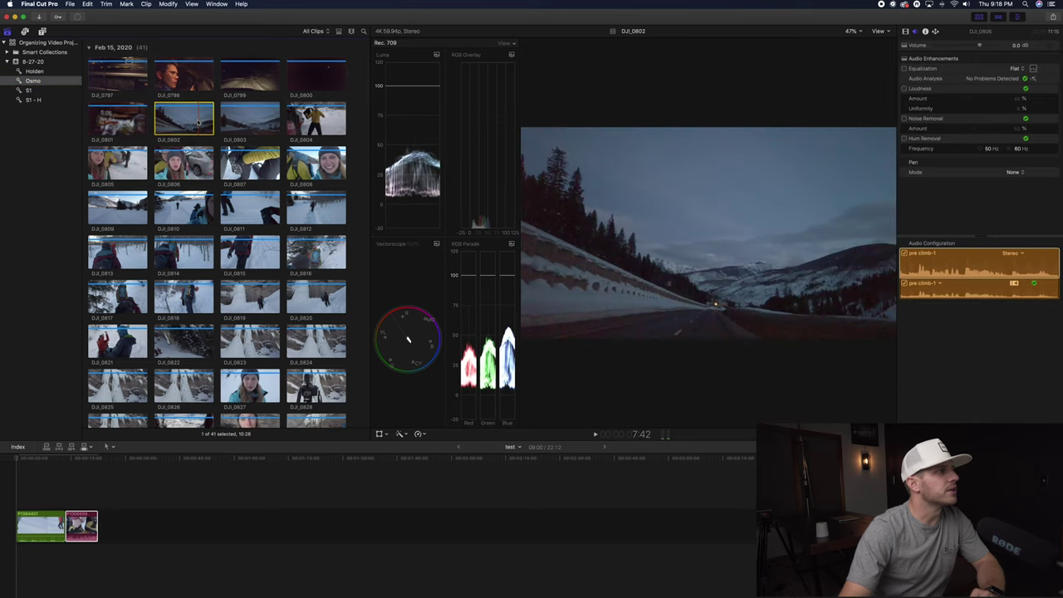
{"action": "left_click_drag", "start_coordinate": [198, 122], "coordinate": [125, 524]}
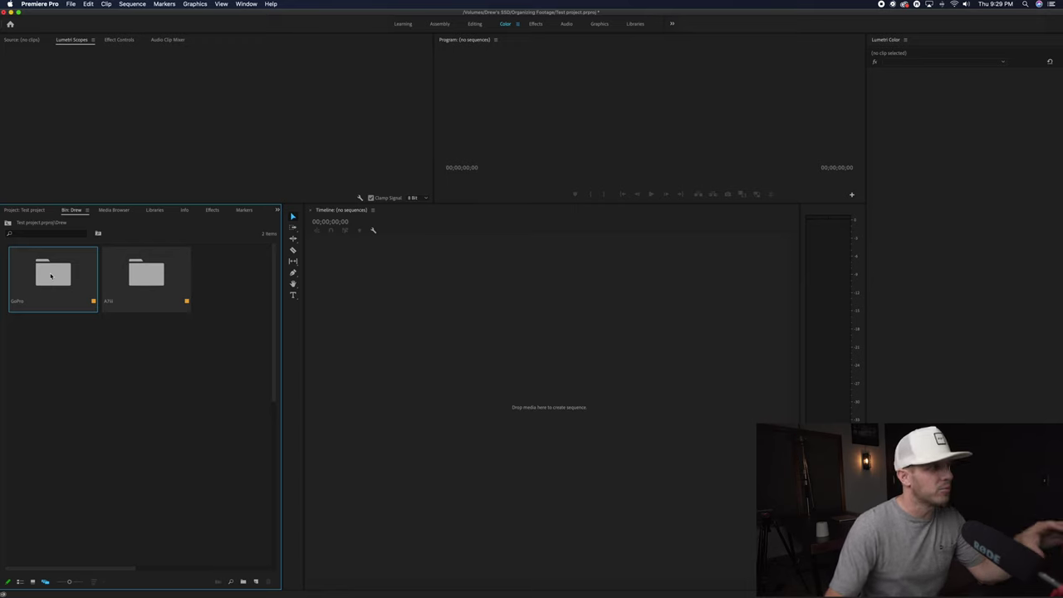
Step: Label all clips in the GoPro bin Purple
{"action": "double_click", "coordinate": [51, 276]}
{"action": "key", "text": "super+a"}
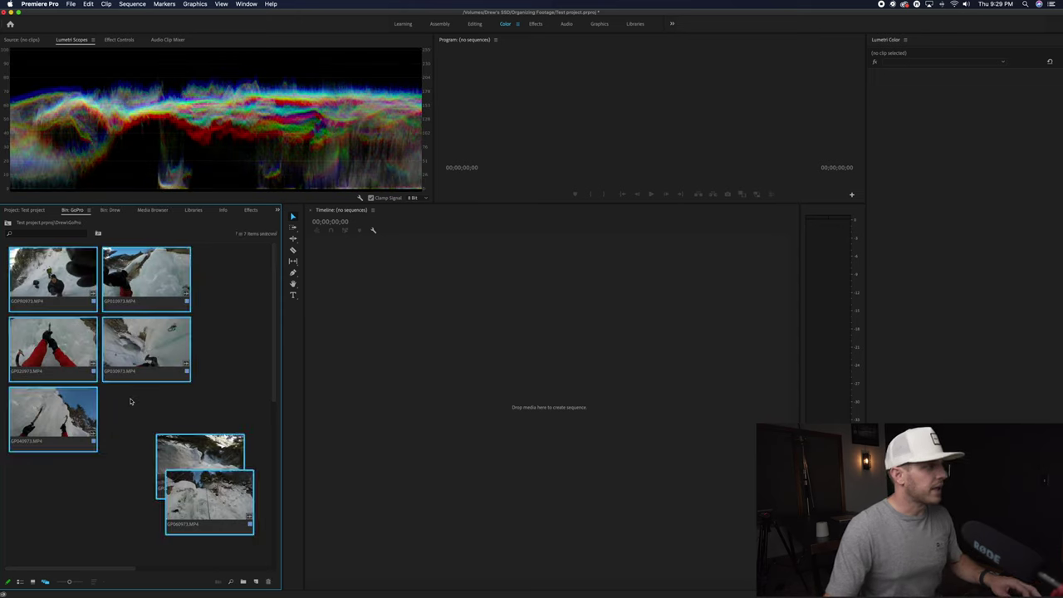
{"action": "right_click", "coordinate": [189, 465]}
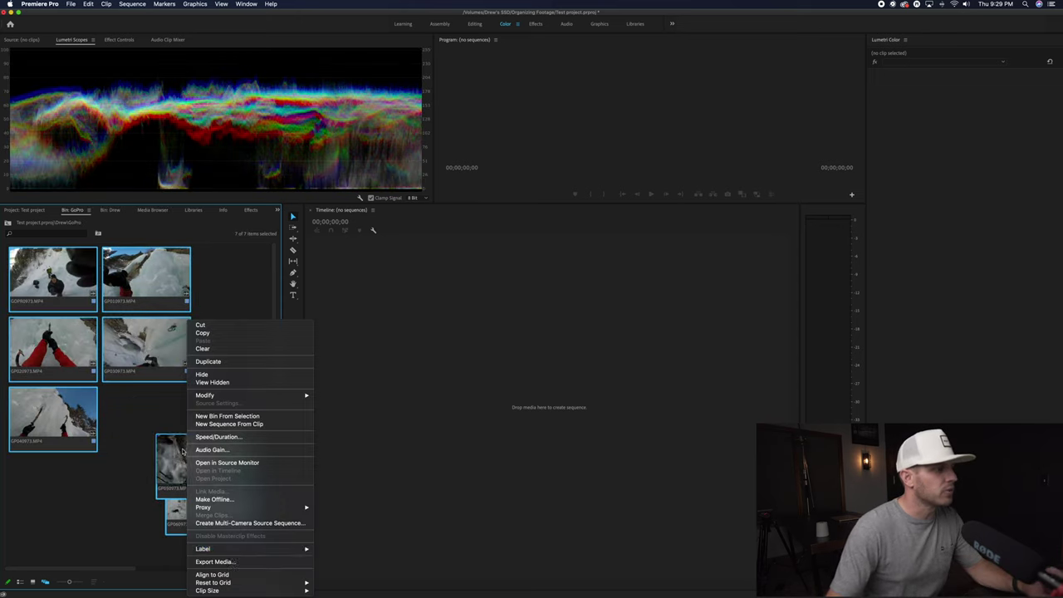
{"action": "mouse_move", "coordinate": [235, 551]}
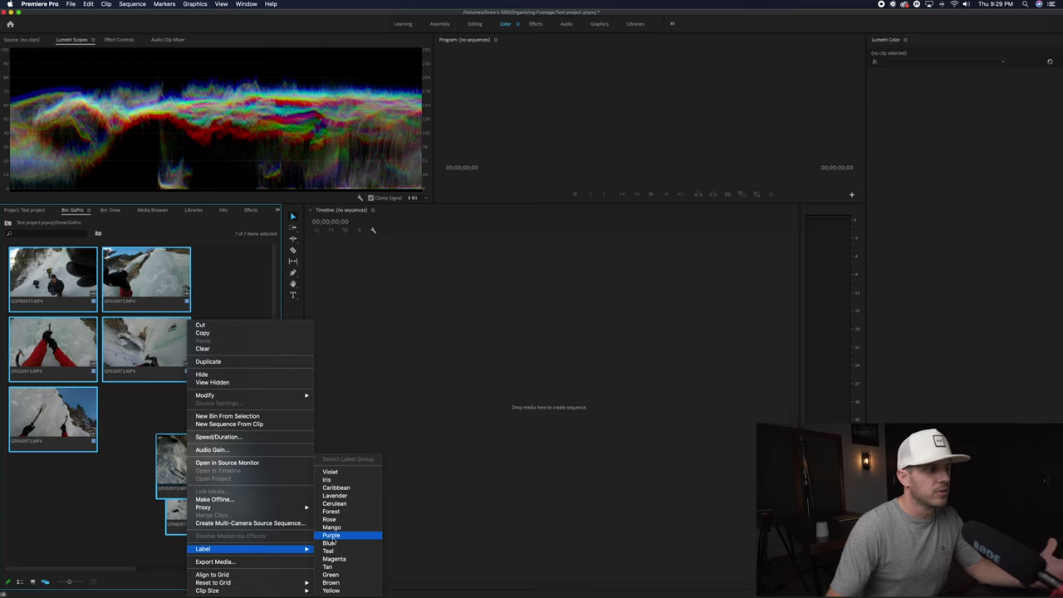
{"action": "left_click", "coordinate": [331, 536]}
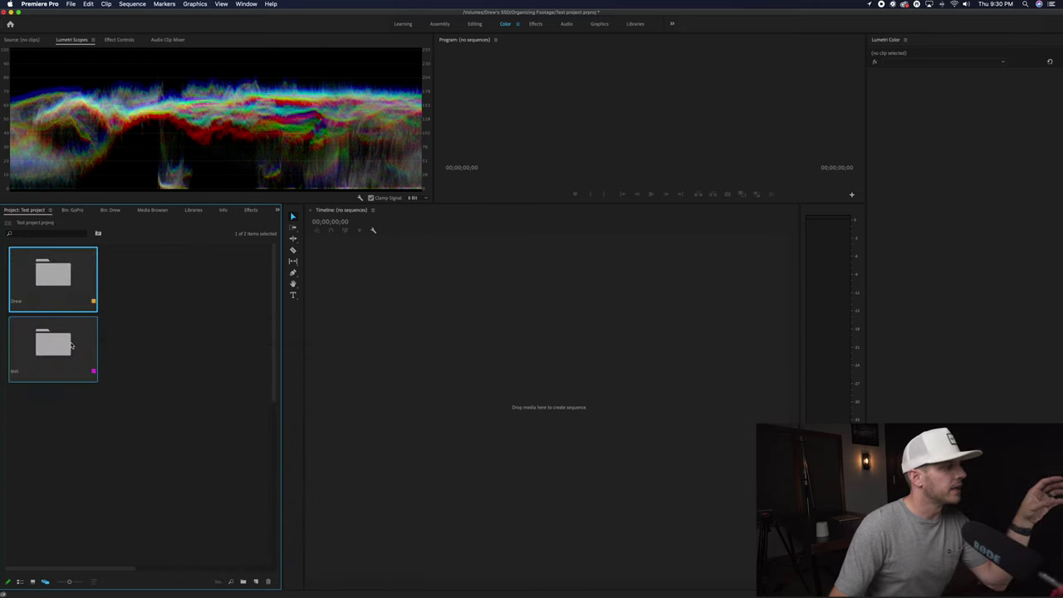
Step: Label all clips in the Drew > A7iii bin Teal
{"action": "double_click", "coordinate": [74, 286]}
{"action": "double_click", "coordinate": [146, 303]}
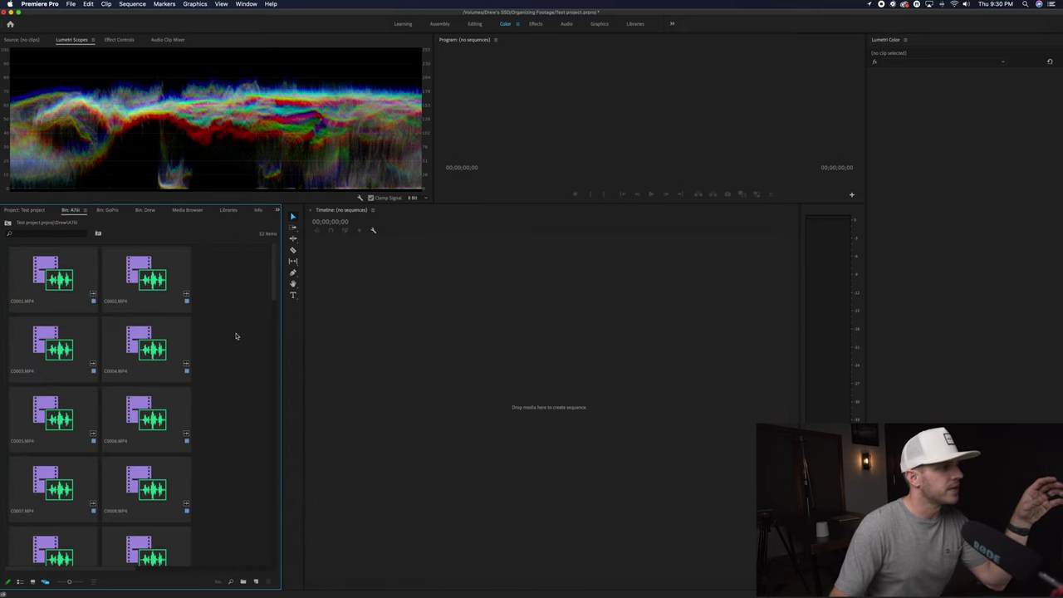
{"action": "key", "text": "super+a"}
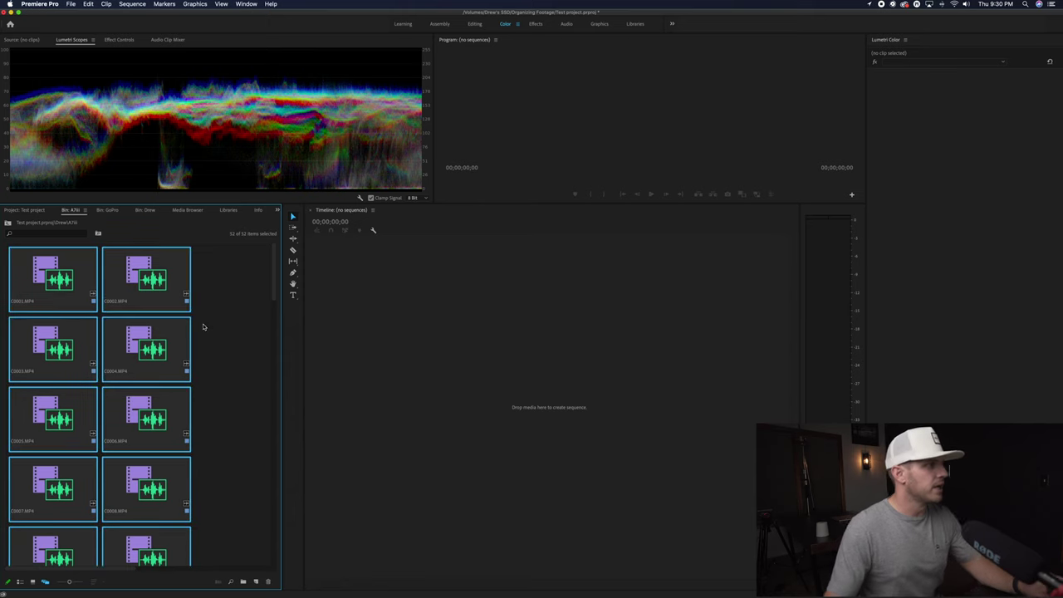
{"action": "right_click", "coordinate": [171, 319]}
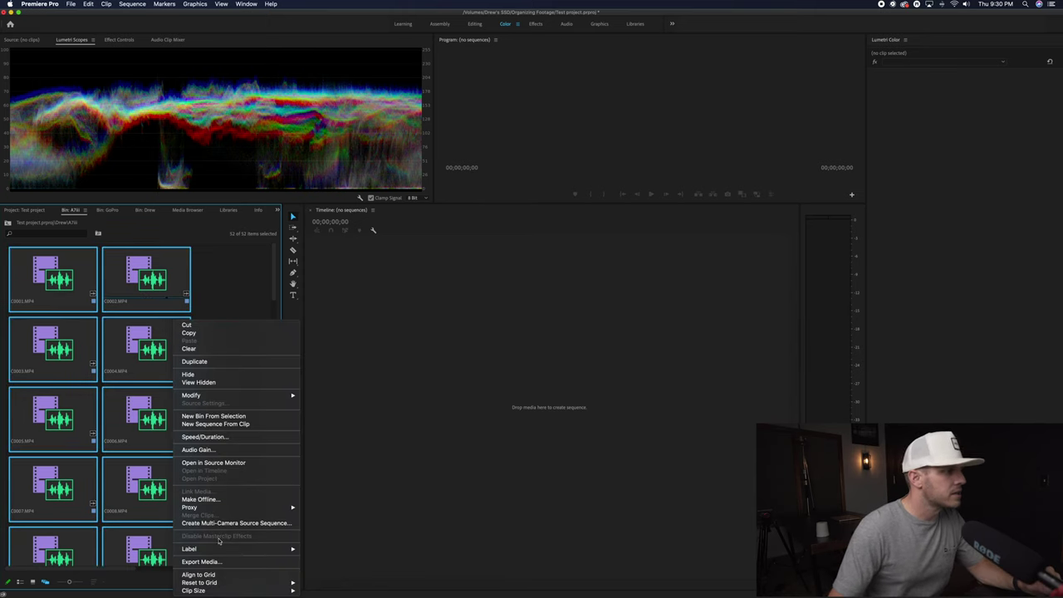
{"action": "mouse_move", "coordinate": [245, 551]}
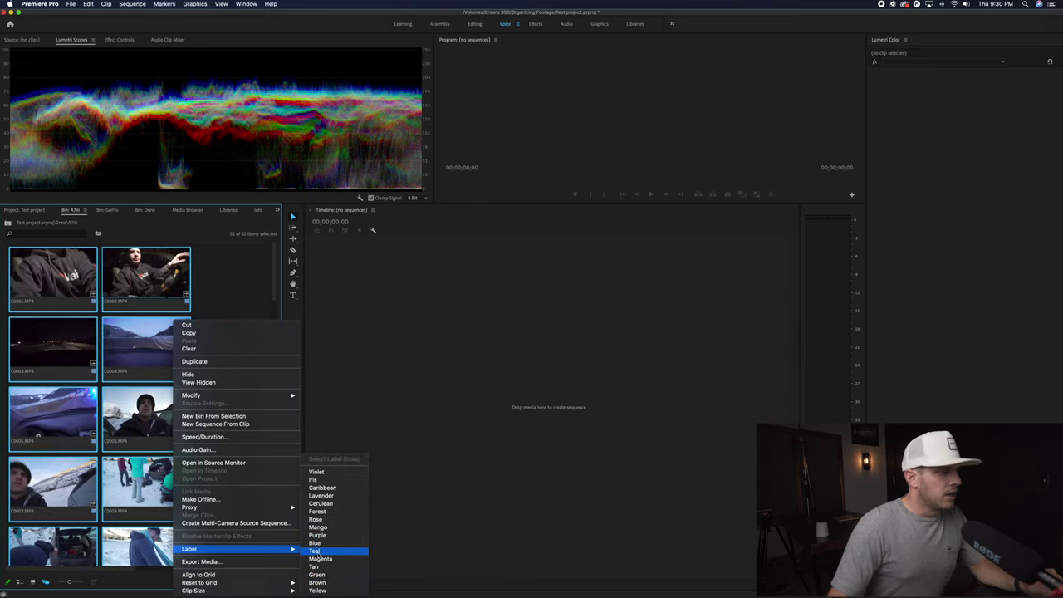
{"action": "left_click", "coordinate": [316, 551]}
{"action": "left_click", "coordinate": [218, 359]}
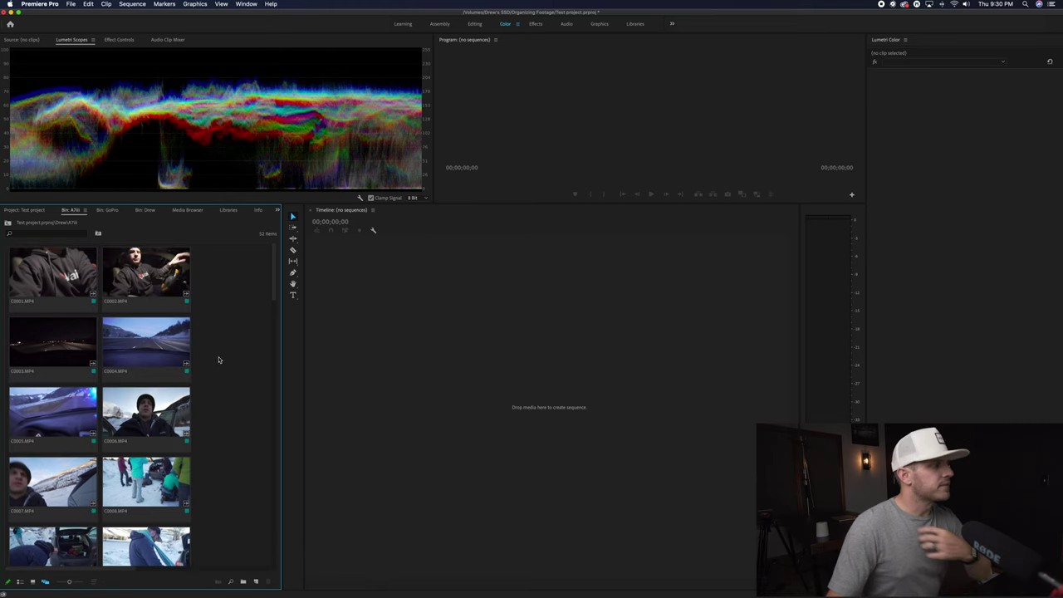